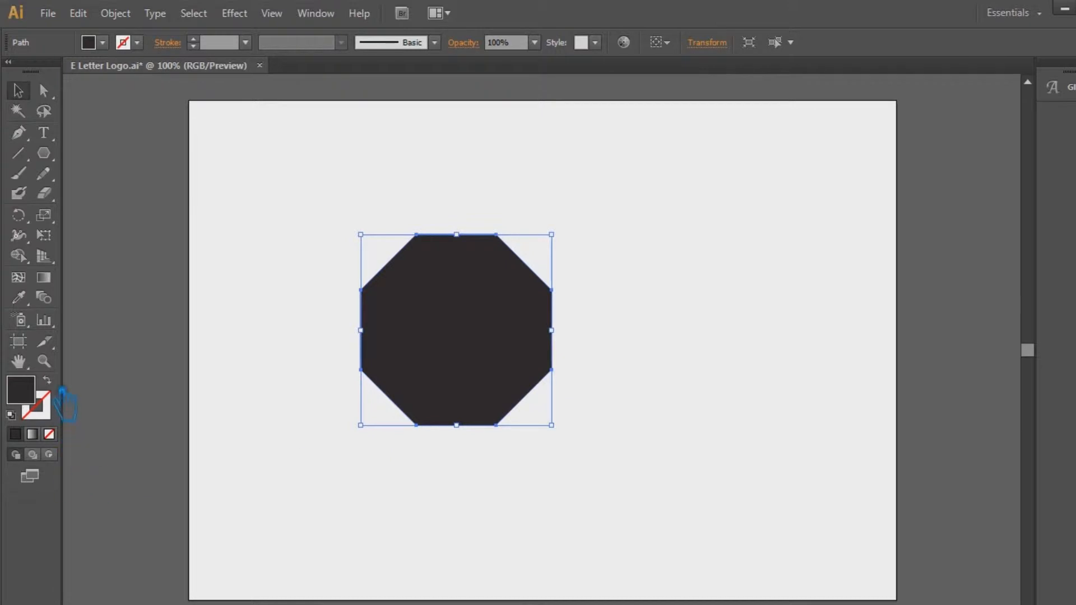
Swap the octagon's dark fill onto its stroke and increase the stroke weight to form a thick ring.
scroll(208, 45, "up", 6)
scroll(208, 45, "up", 18)
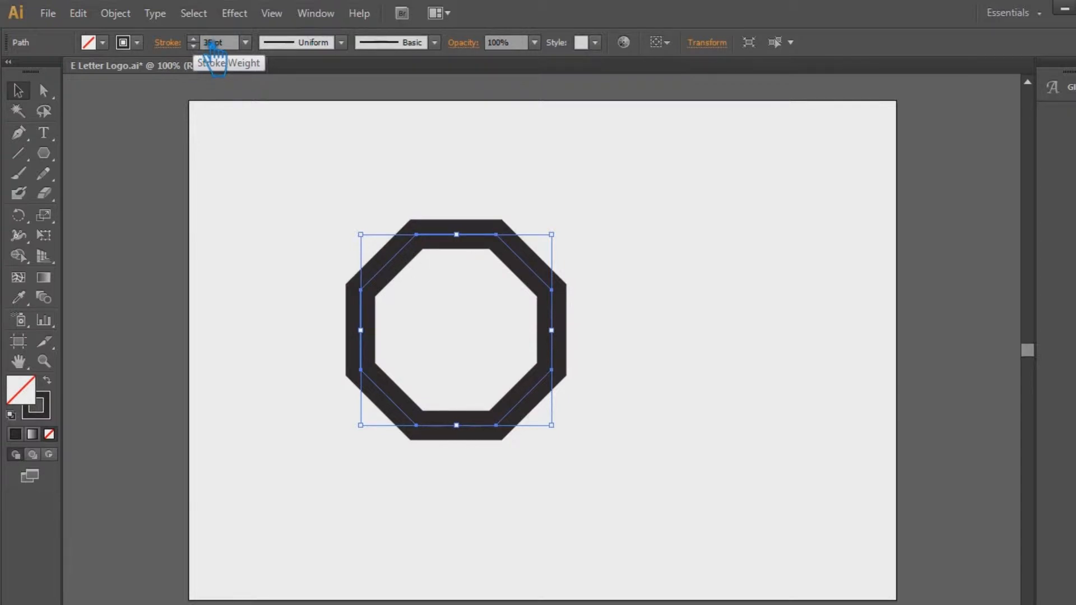
scroll(209, 46, "up", 10)
scroll(209, 49, "up", 7)
scroll(211, 56, "down", 2)
Expand the octagon's thick stroke into a filled ring shape and deselect it.
key("ctrl+shift+b")
key("ctrl+shift+b")
left_click(114, 13)
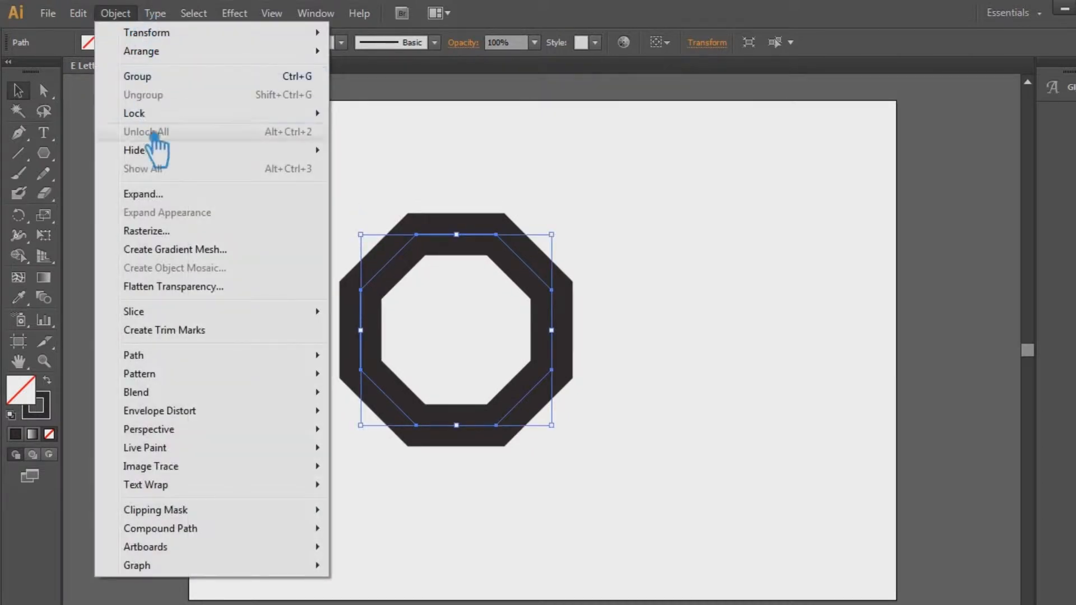
left_click(143, 195)
left_click(553, 418)
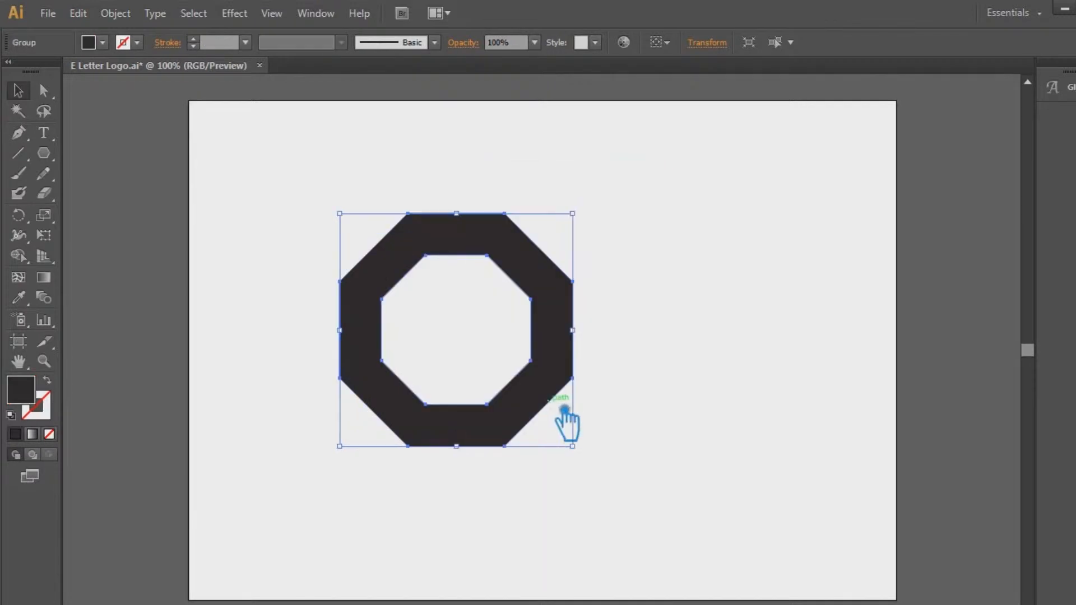
left_click(757, 332)
left_click(572, 323)
left_click(707, 356)
left_click(573, 338)
left_click(720, 339)
Draw a horizontal rectangle across the middle of the octagon ring, extending past both sides, and centre it on the ring.
left_click_drag(44, 153, 112, 149)
left_click_drag(285, 315, 631, 367)
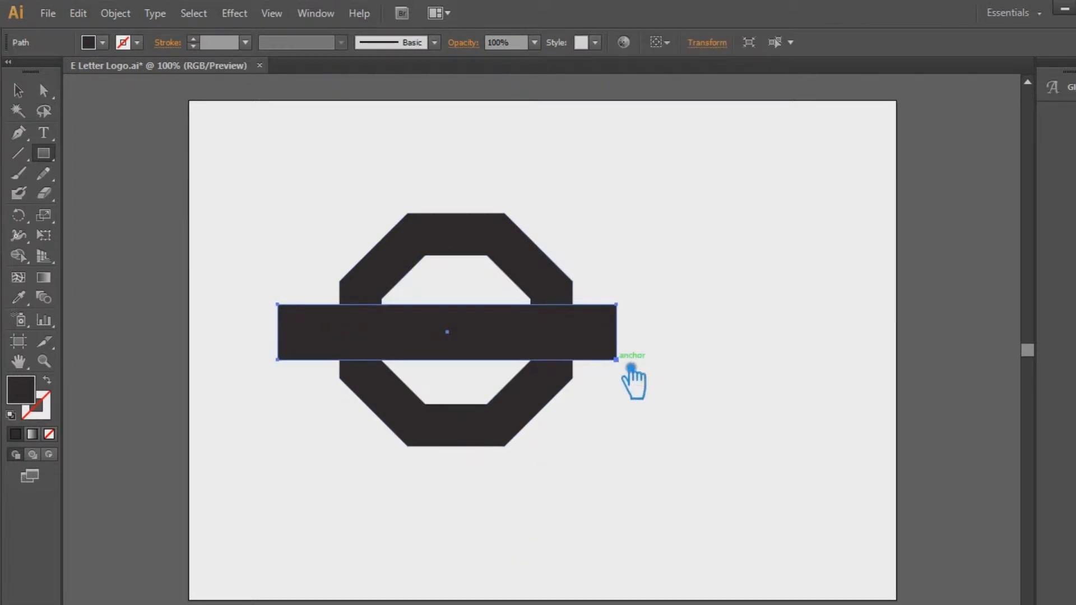
key("v")
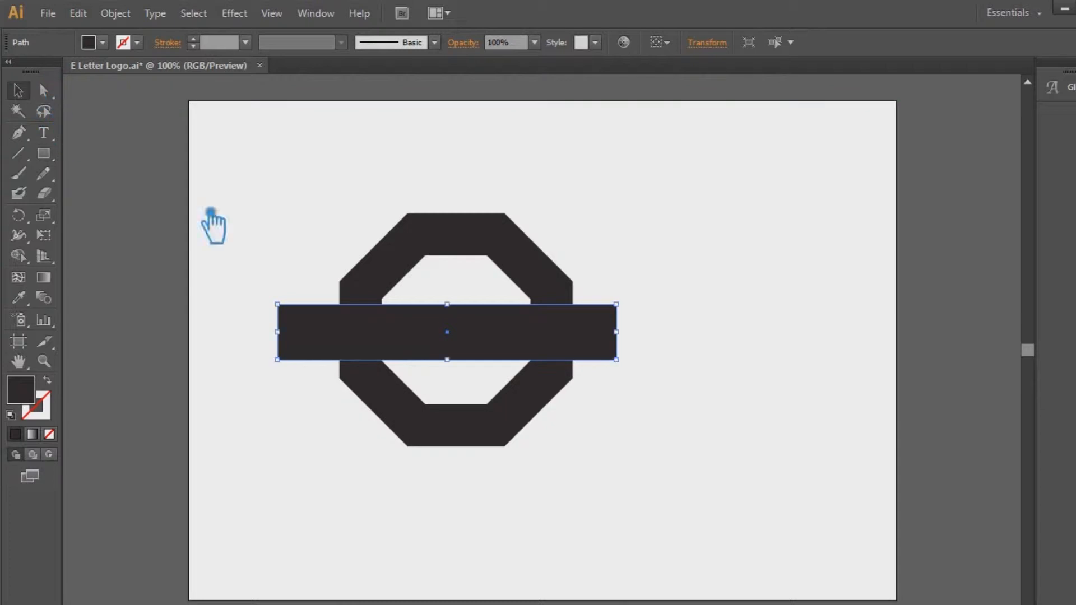
left_click_drag(463, 317, 495, 352)
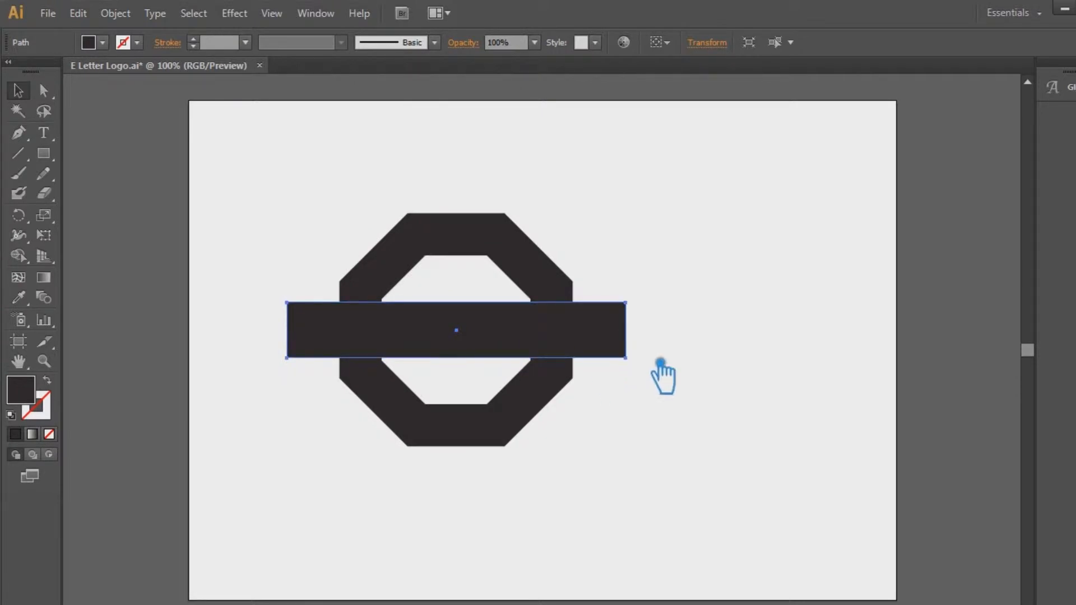
Thin the horizontal bar by lowering its top edge, keeping its full length across the ring.
key("ctrl+equal")
key("ctrl+equal")
key("ctrl+equal")
left_click_drag(803, 331, 980, 279)
left_click_drag(629, 288, 634, 298)
key("ctrl+minus")
key("ctrl+minus")
key("ctrl+minus")
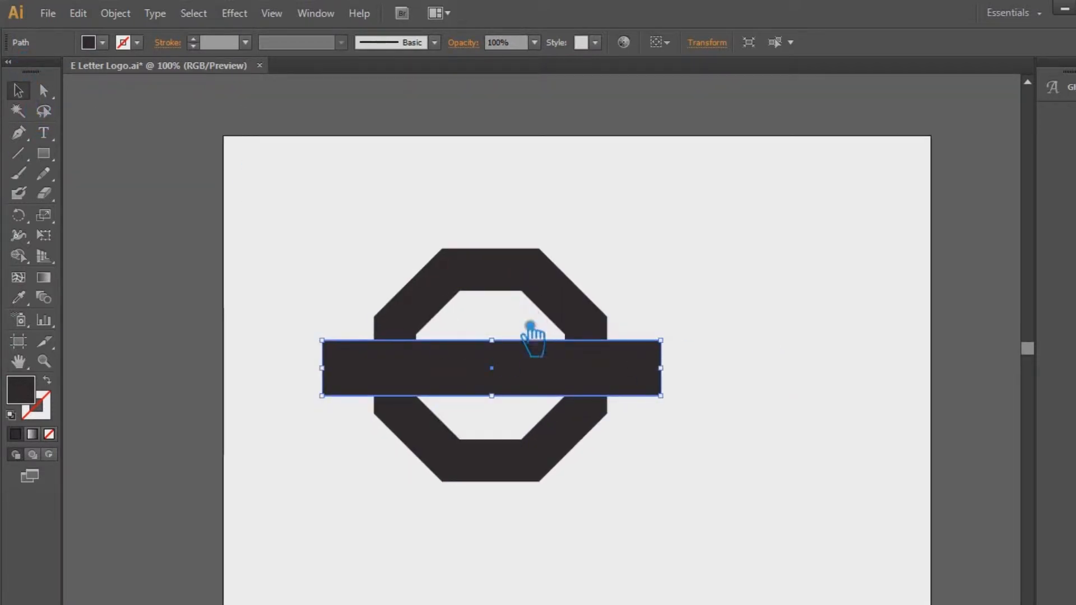
left_click_drag(507, 347, 507, 372)
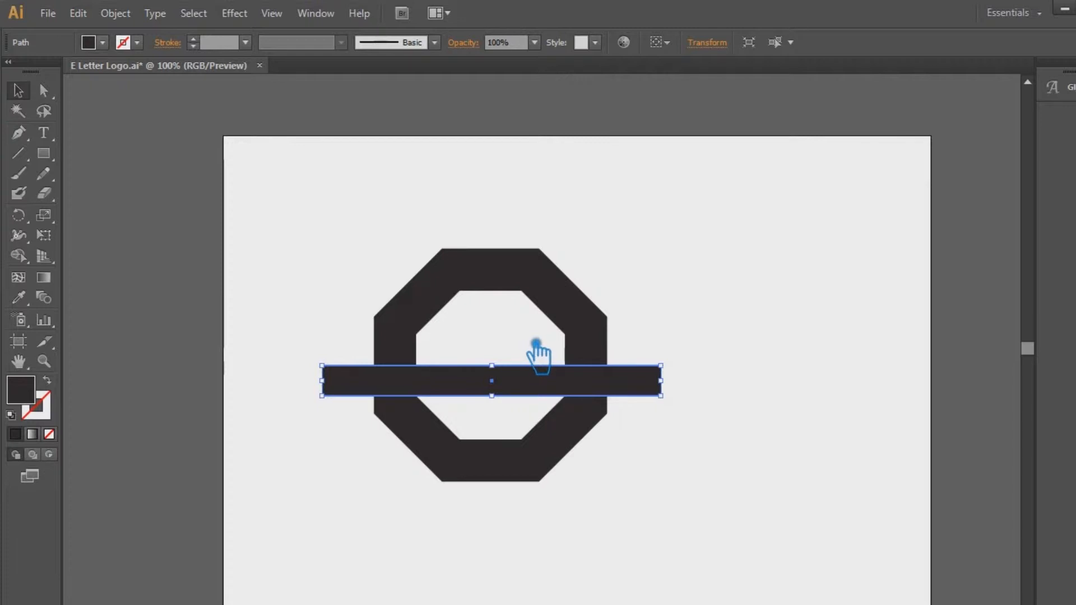
left_click_drag(506, 370, 504, 364)
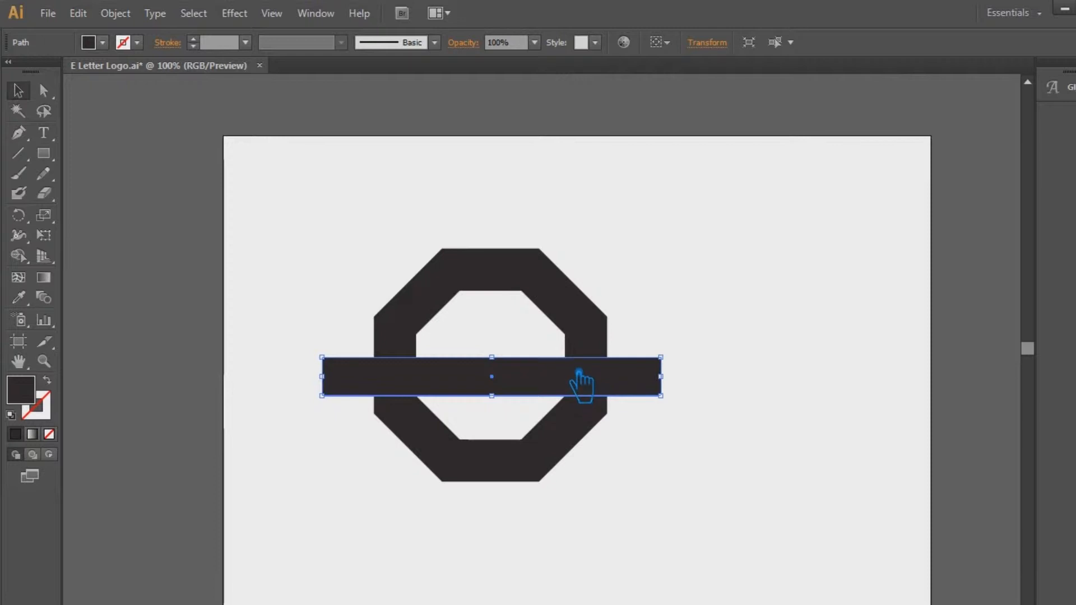
Nudge the bar vertically until it sits slightly below the middle of the octagon ring.
key("Up")
key("Up")
key("Up")
key("Up")
key("Up")
key("Up")
key("Up")
key("Up")
key("Up")
key("Up")
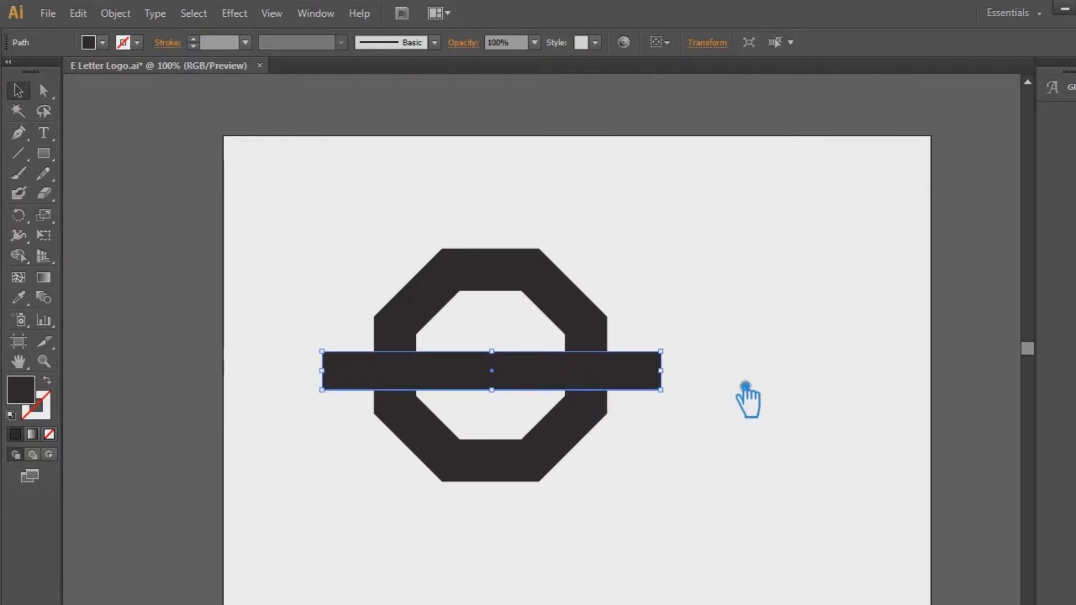
key("Up")
key("Up")
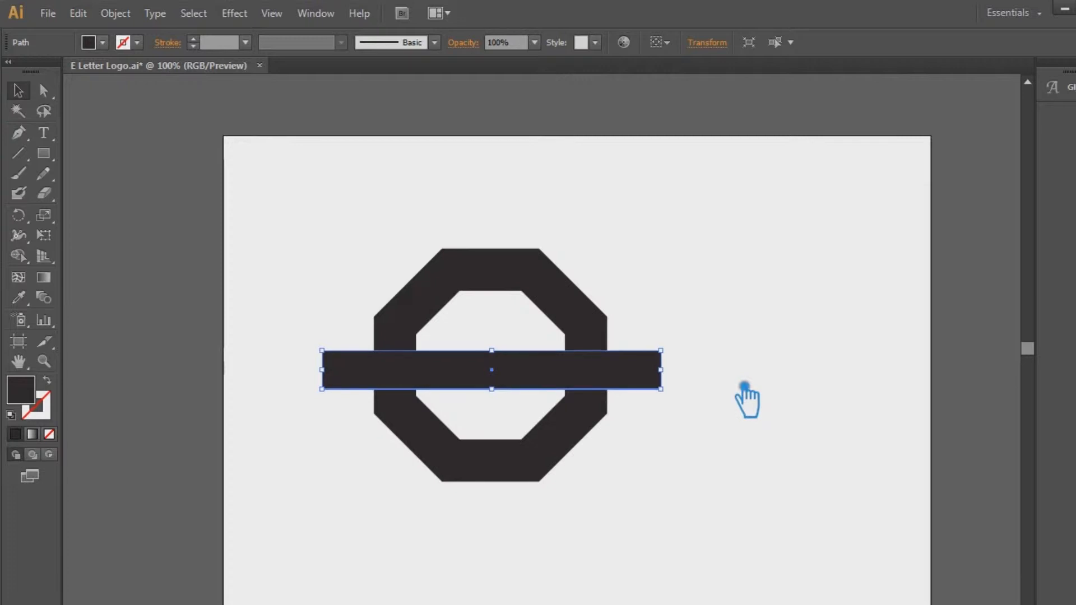
key("Up")
key("Up")
key("Up")
key("Up")
key("Up")
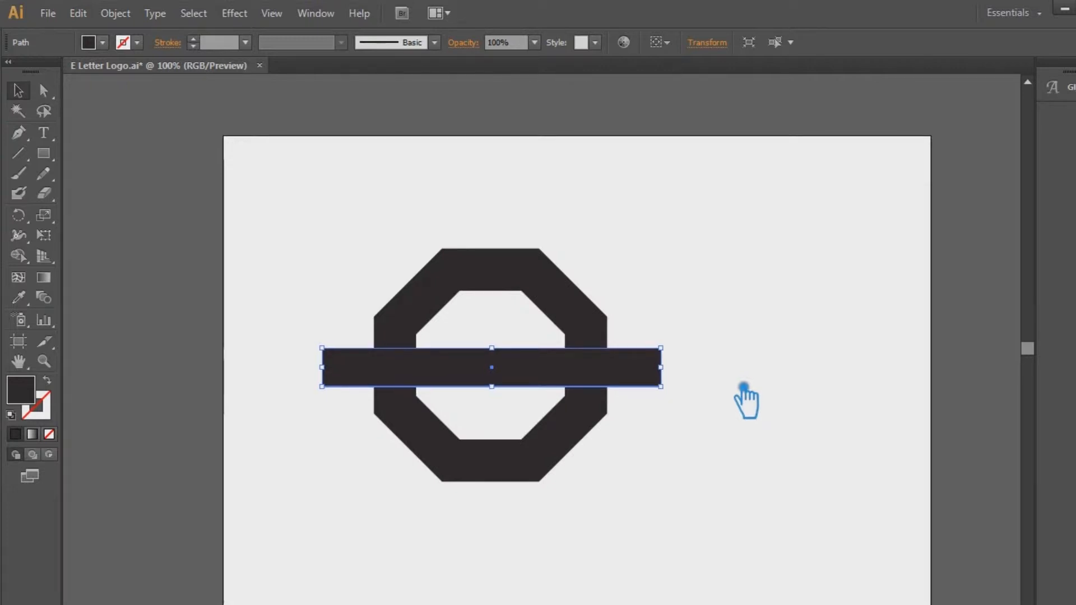
key("Down")
key("Down")
key("Down")
key("Down")
key("Down")
key("Down")
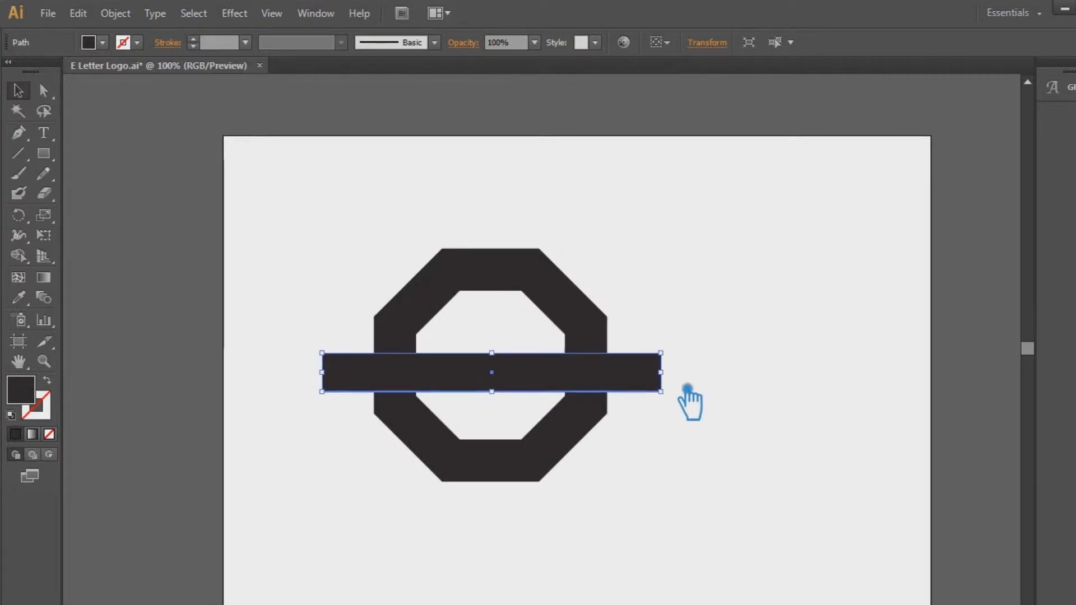
Raise the bar's top edge slightly so its thickness matches the ring's band.
left_click_drag(492, 351, 491, 349)
left_click_drag(745, 501, 268, 243)
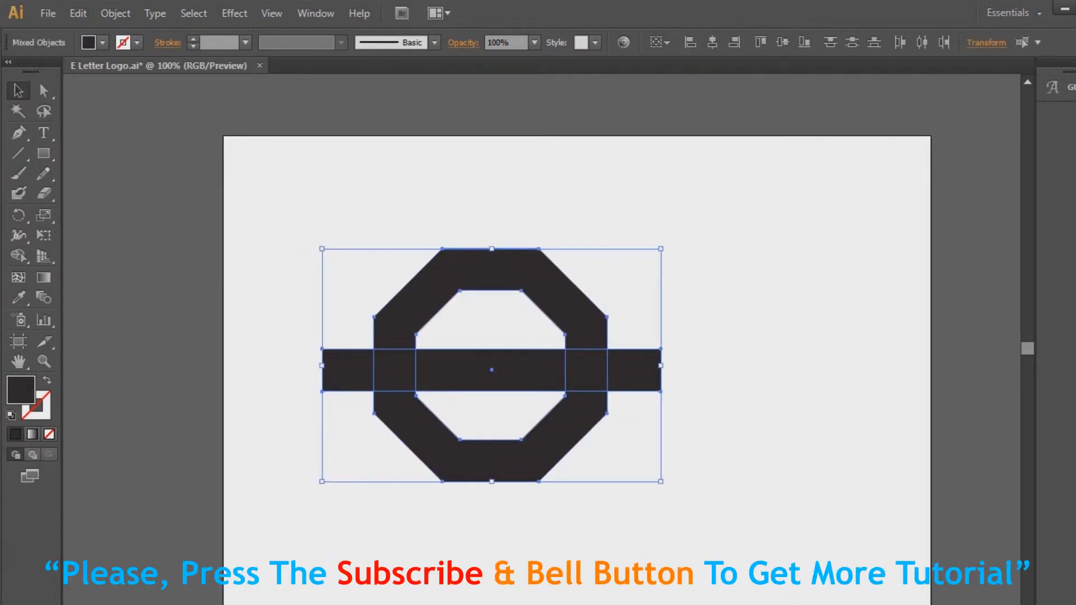
left_click(787, 392)
Duplicate the bar in place and nudge the copy slightly upward so the two bars overlap with a small offset.
left_click(559, 381)
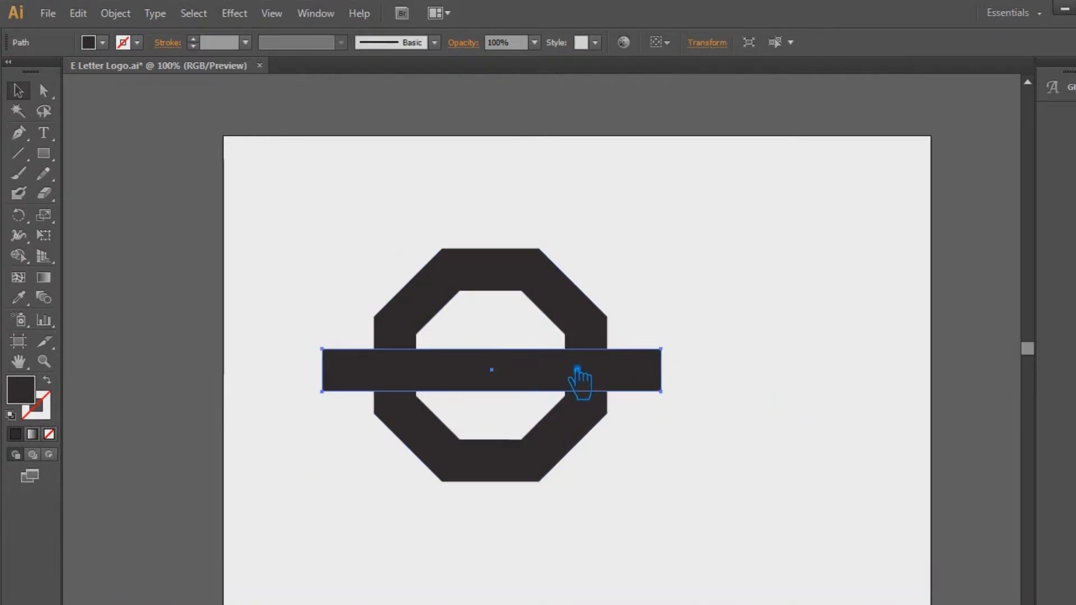
key("Up")
key("Up")
key("Up")
key("Up")
key("Up")
key("Up")
key("Up")
key("Up")
key("Up")
key("Up")
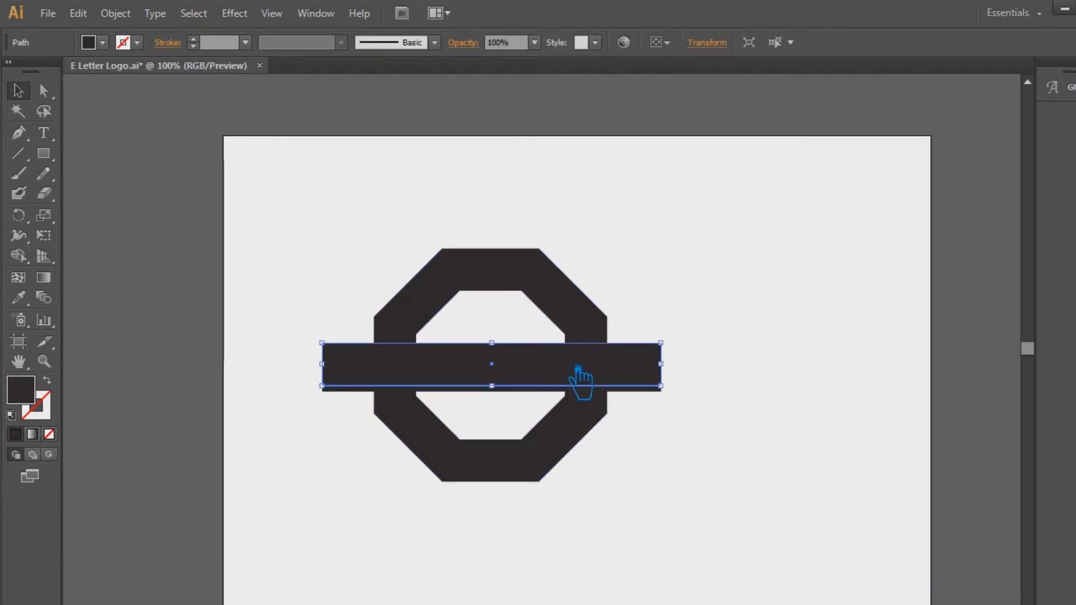
left_click(790, 515)
left_click_drag(791, 515, 226, 240)
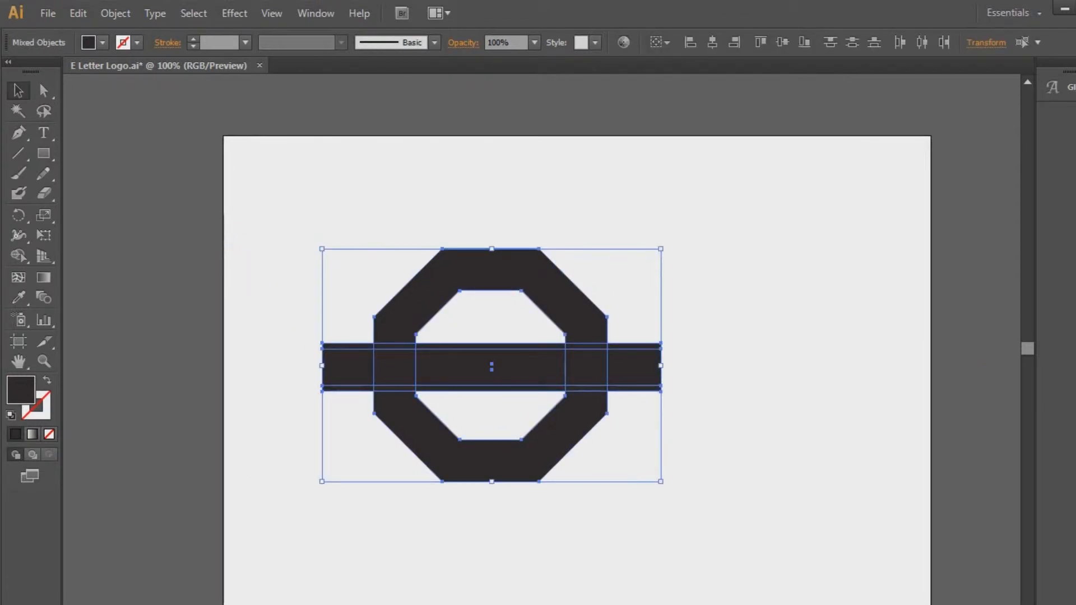
left_click(716, 423)
left_click(656, 370)
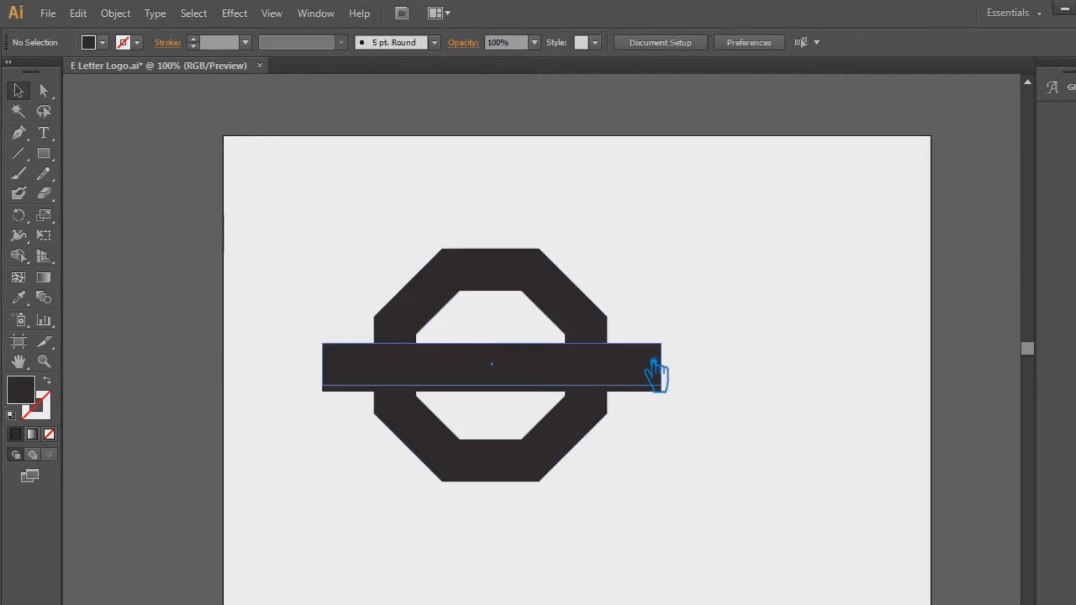
left_click(723, 375)
Divide the ring and both overlapping bars with Pathfinder and ungroup the resulting pieces.
left_click_drag(712, 365, 304, 381)
key("ctrl+shift+F9")
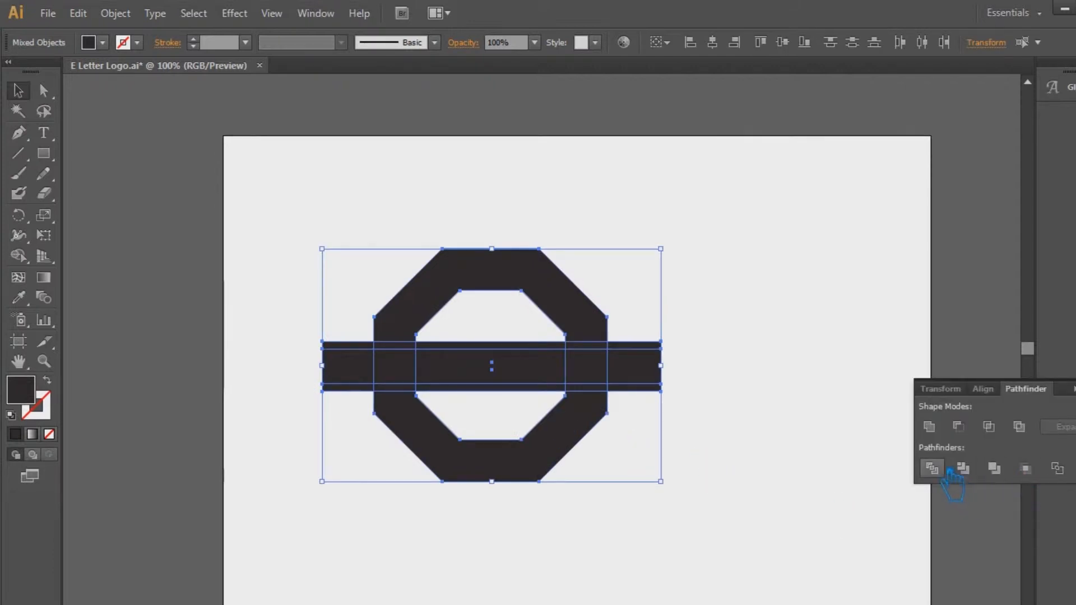
left_click(932, 468)
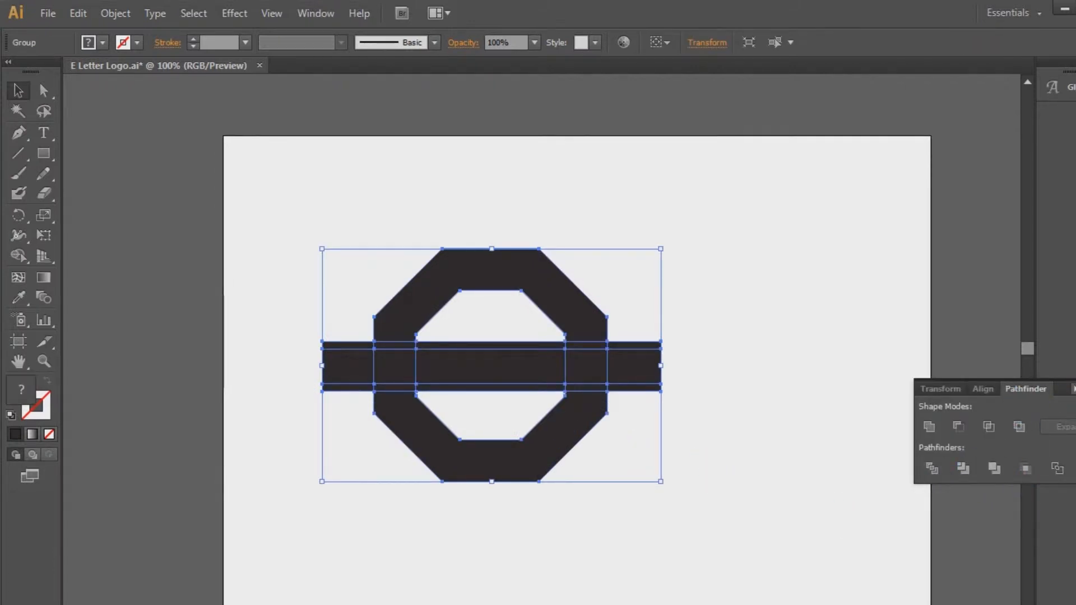
left_click(701, 426)
right_click(630, 373)
left_click(673, 473)
Delete the thin slivers along the lower bar edge on the ring's right side and on the protruding right end.
left_click(732, 433)
left_click(609, 395)
key("Delete")
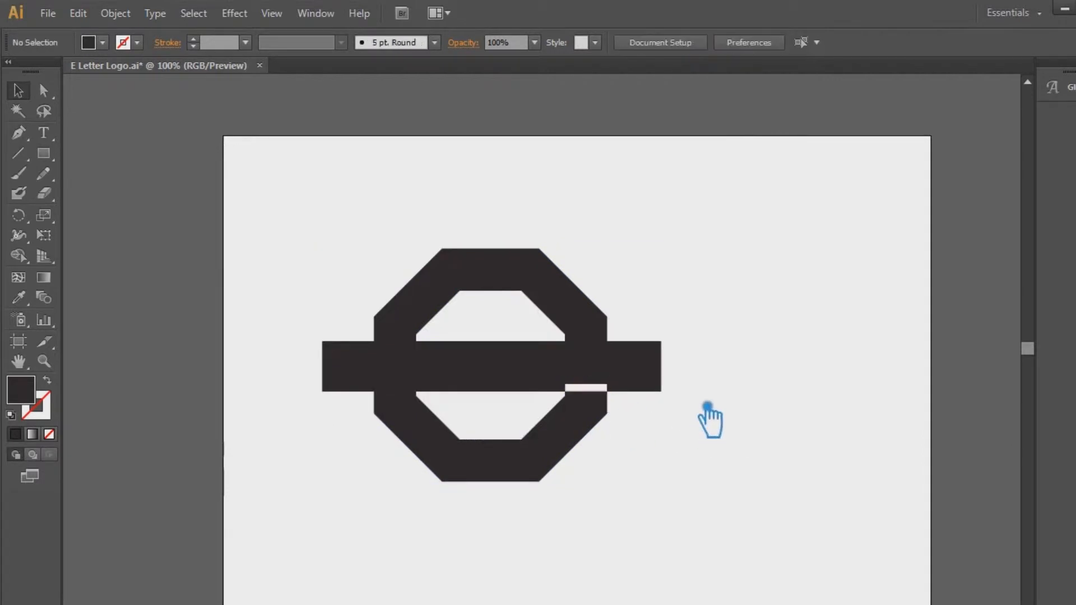
left_click(650, 399)
key("Delete")
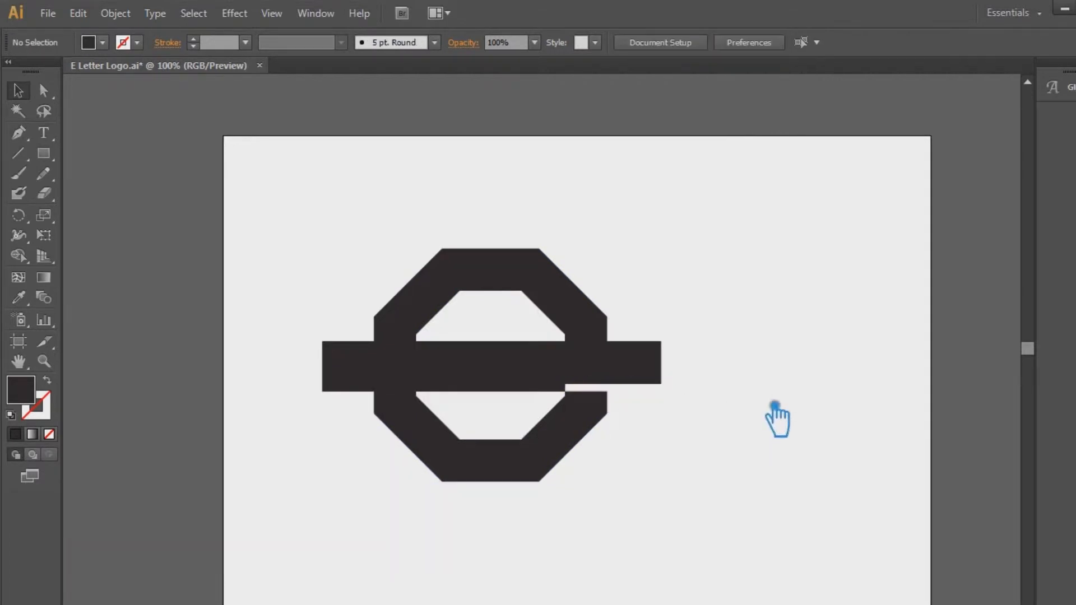
Undo the sliver deletions and the Pathfinder division back to the separate ring and bars.
key("ctrl+z")
key("ctrl+z")
key("ctrl+z")
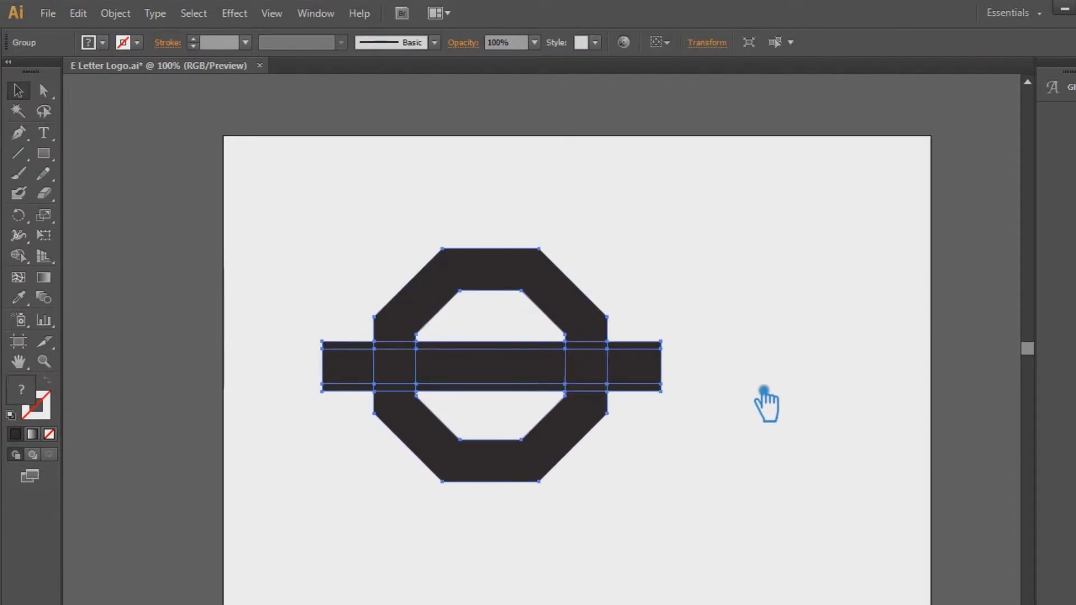
Select both bars and shorten their two ends to line up with the octagon ring's outer sides.
left_click(765, 389)
left_click_drag(704, 425, 638, 332)
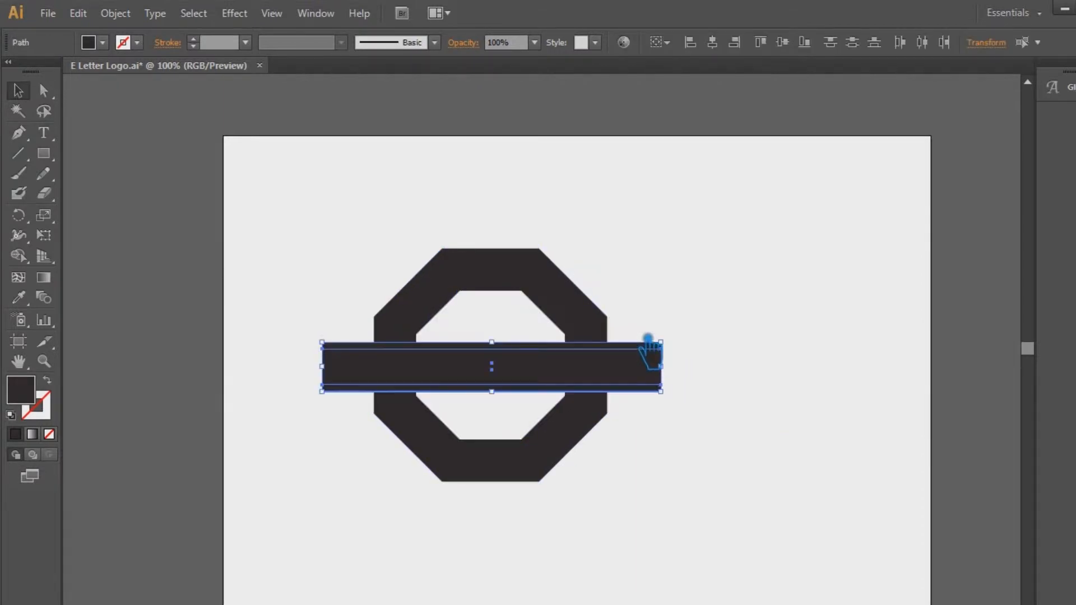
left_click_drag(662, 368, 608, 368)
left_click_drag(339, 374, 375, 375)
Divide the ring and the two shortened bars with Pathfinder and ungroup the pieces.
left_click_drag(711, 530, 318, 234)
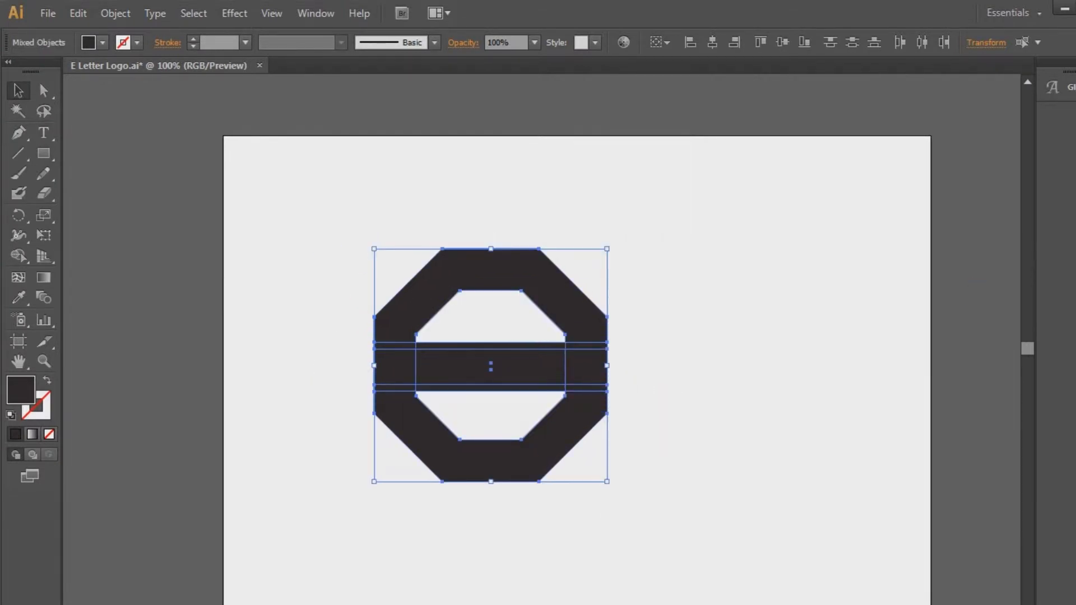
key("shift+ctrl+F9")
key("ctrl+g")
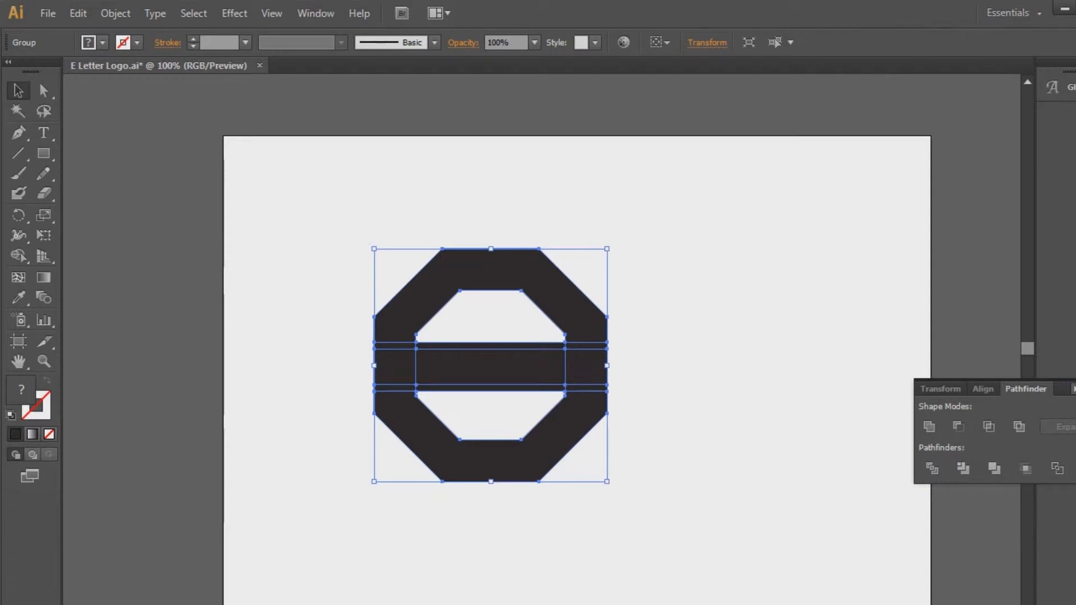
key("ctrl+shift+F9")
left_click(864, 343)
left_click(553, 390)
right_click(541, 378)
left_click(604, 479)
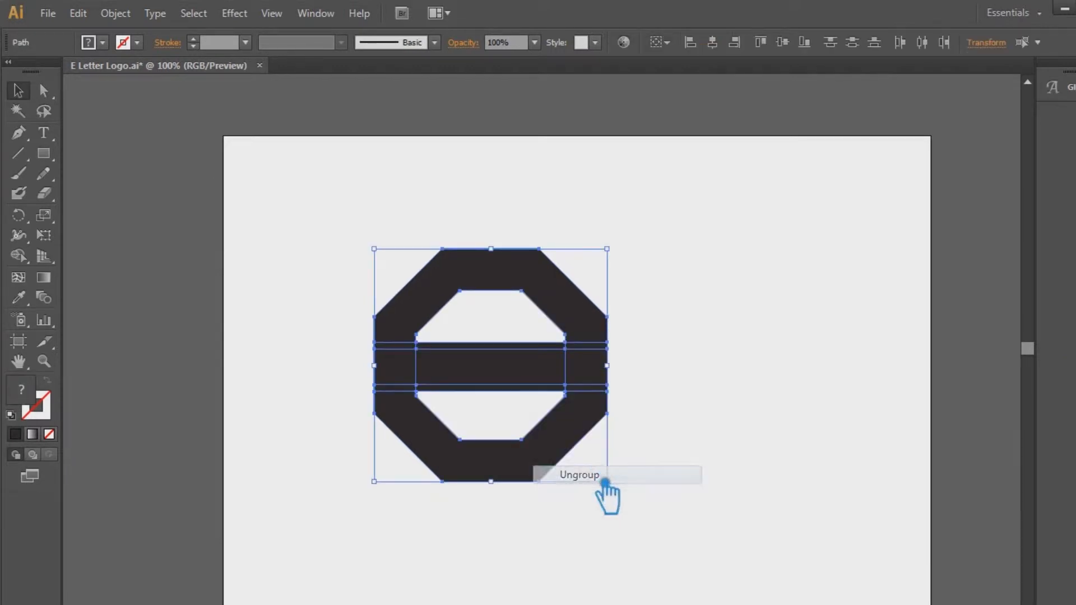
left_click(802, 350)
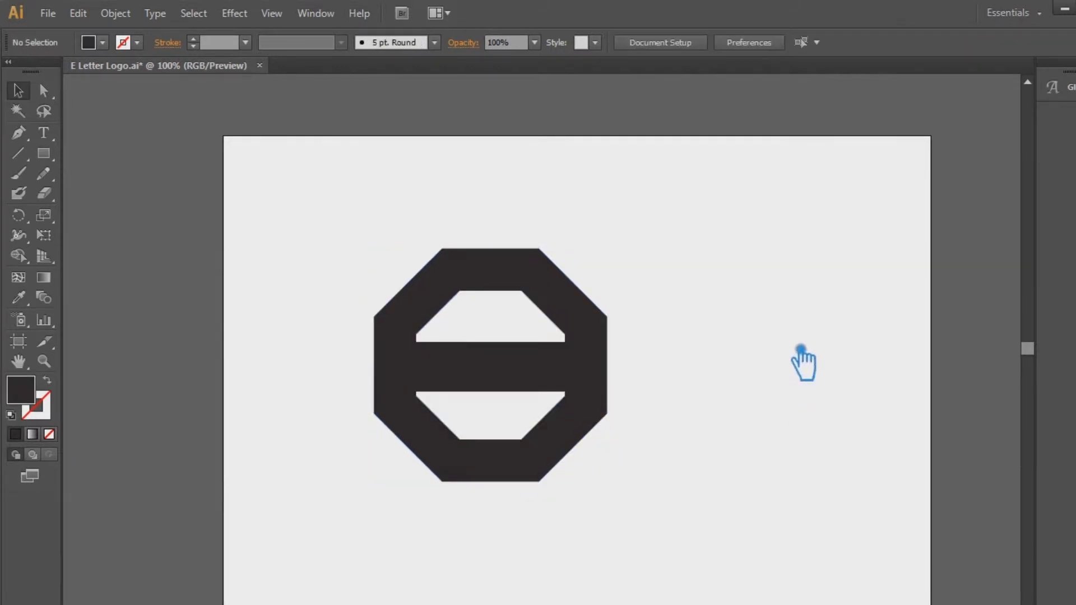
Delete the thin sliver beneath the central bar and the matching sliver on the ring's right side.
left_click(491, 392)
key("Delete")
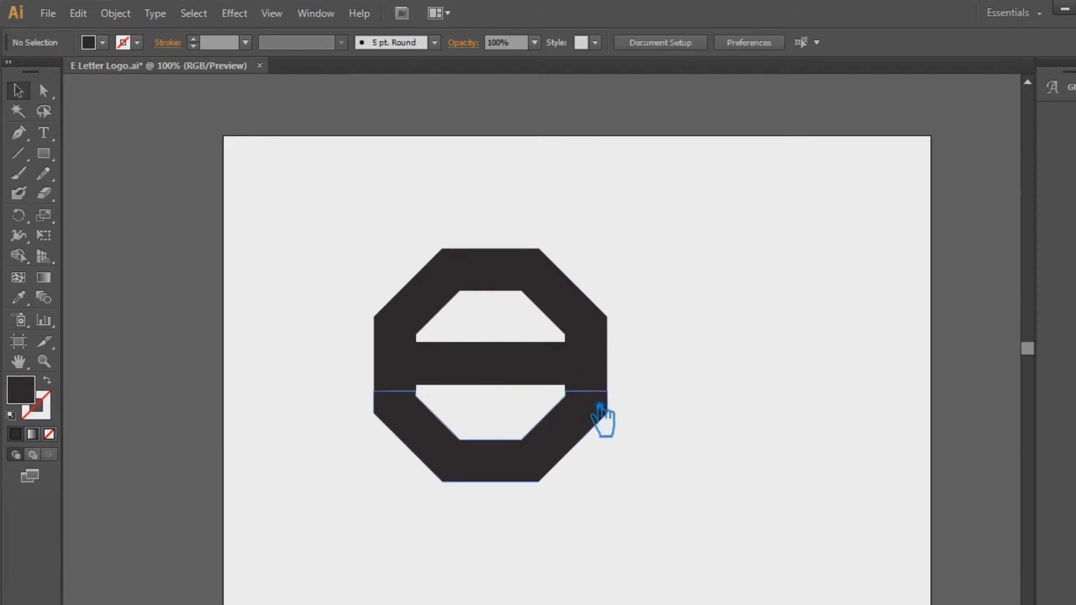
left_click(603, 390)
key("Delete")
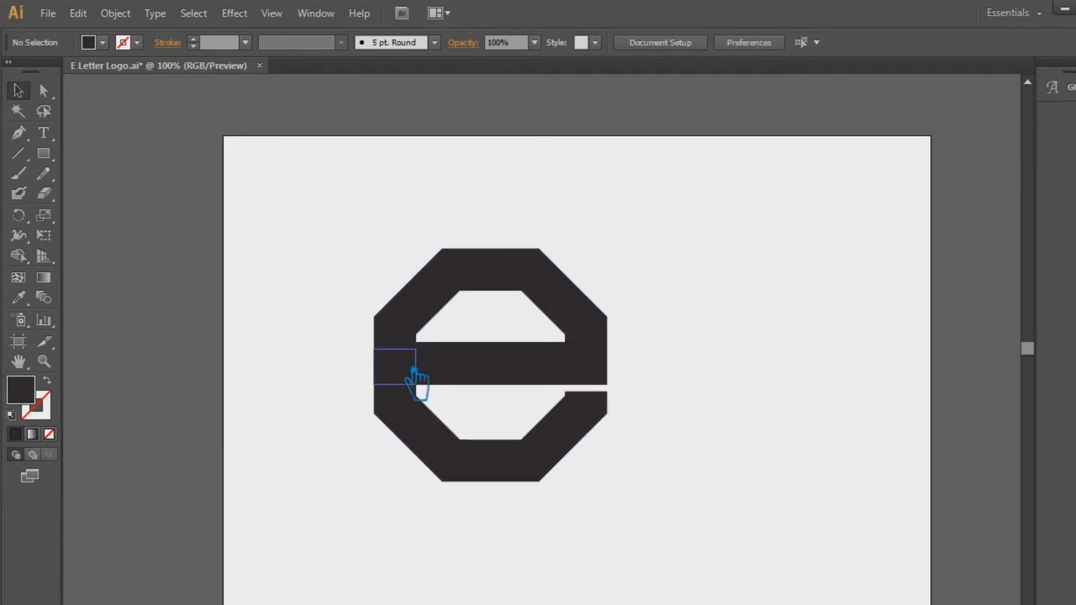
Undo the sliver deletions back to the complete divided shape.
left_click(404, 353)
left_click(413, 367)
left_click(500, 371)
left_click(586, 388, "shift")
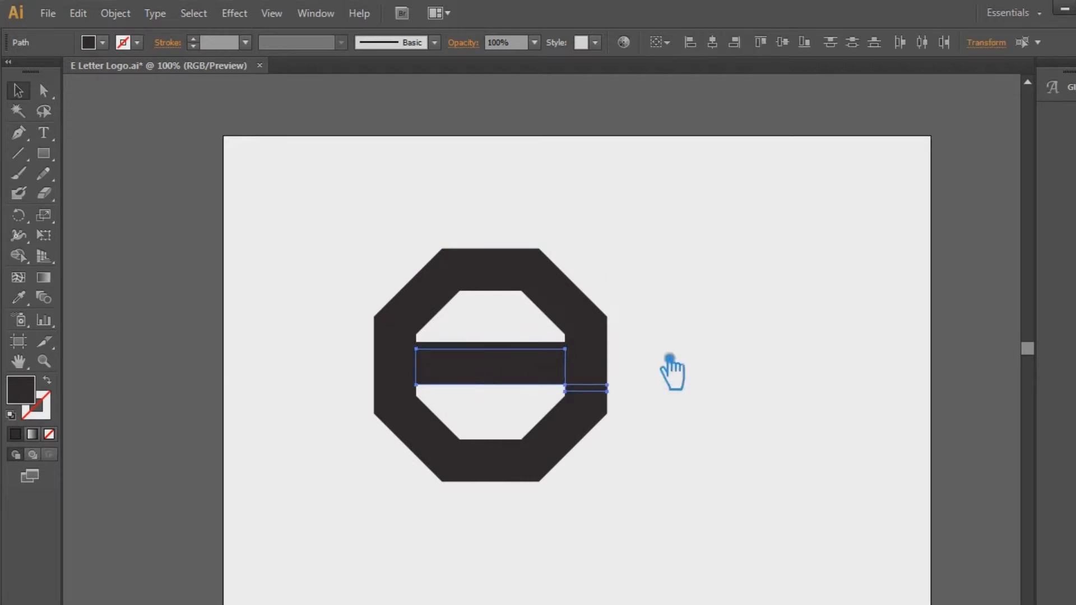
key("ctrl+z")
key("ctrl+z")
Ungroup the divided octagon pieces again and clear the selection.
left_click(728, 347)
left_click(467, 354)
right_click(450, 352)
left_click(509, 443)
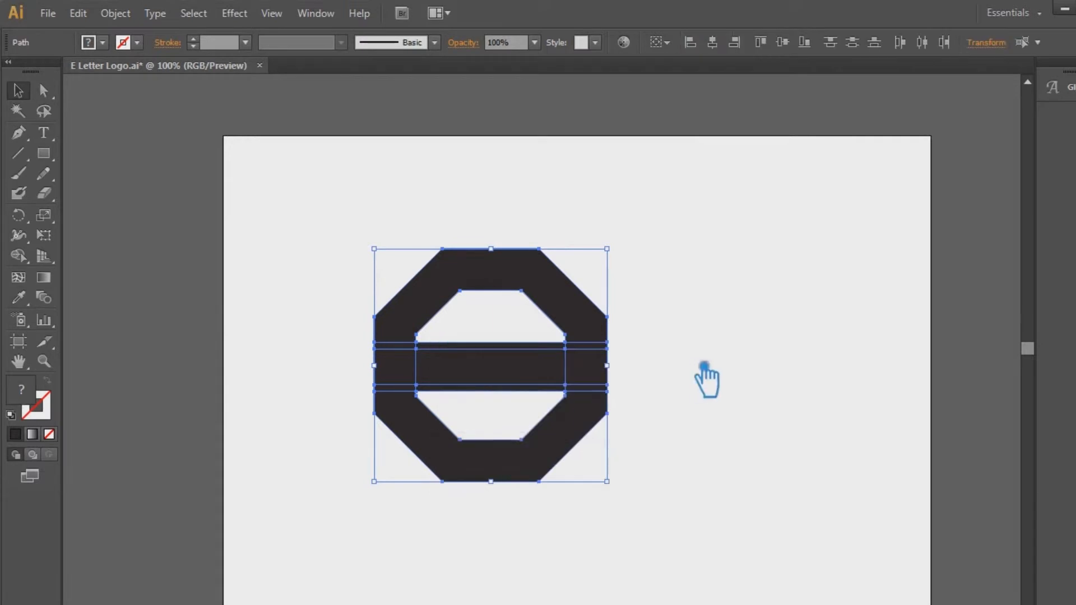
left_click(706, 378)
Delete the upper sliver on the ring's left side, the lower sliver on its right side and the sliver beneath the central bar.
left_click(416, 347)
key("Delete")
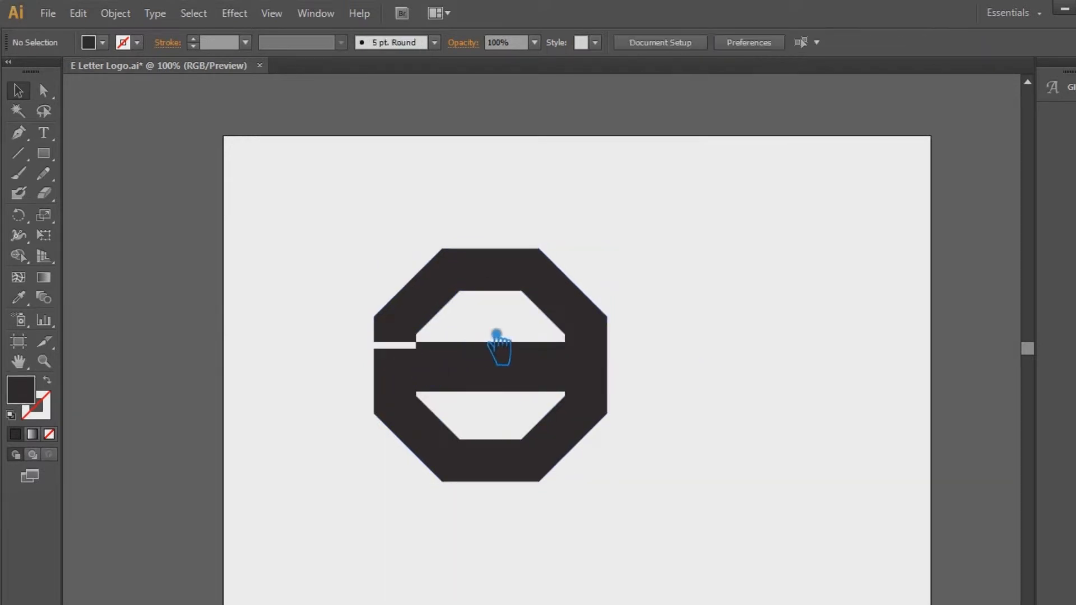
left_click(589, 391)
key("Delete")
left_click(511, 391)
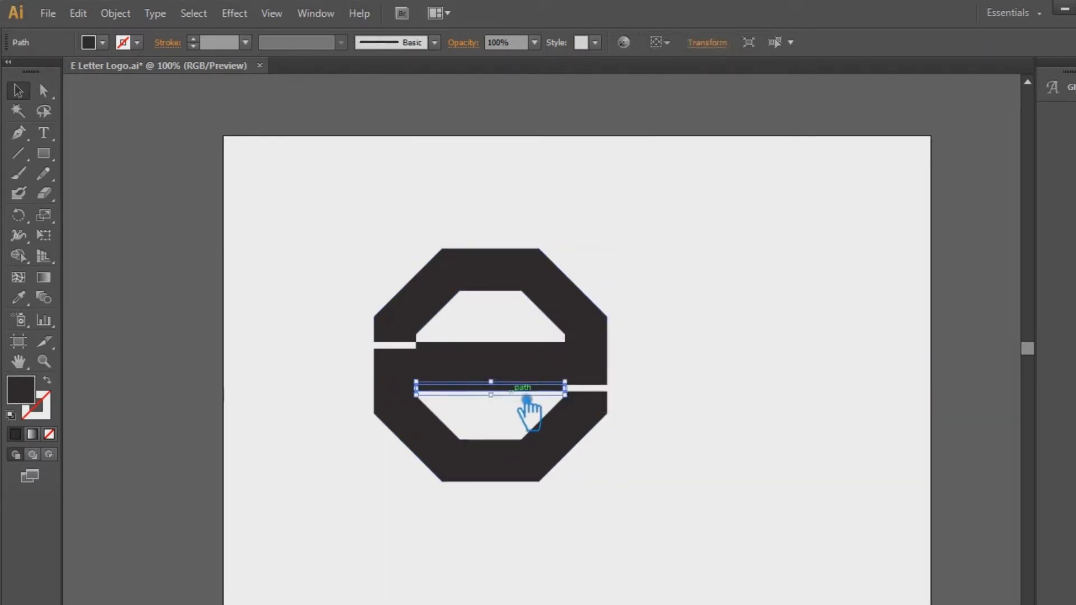
key("Delete")
left_click(522, 400)
key("Delete")
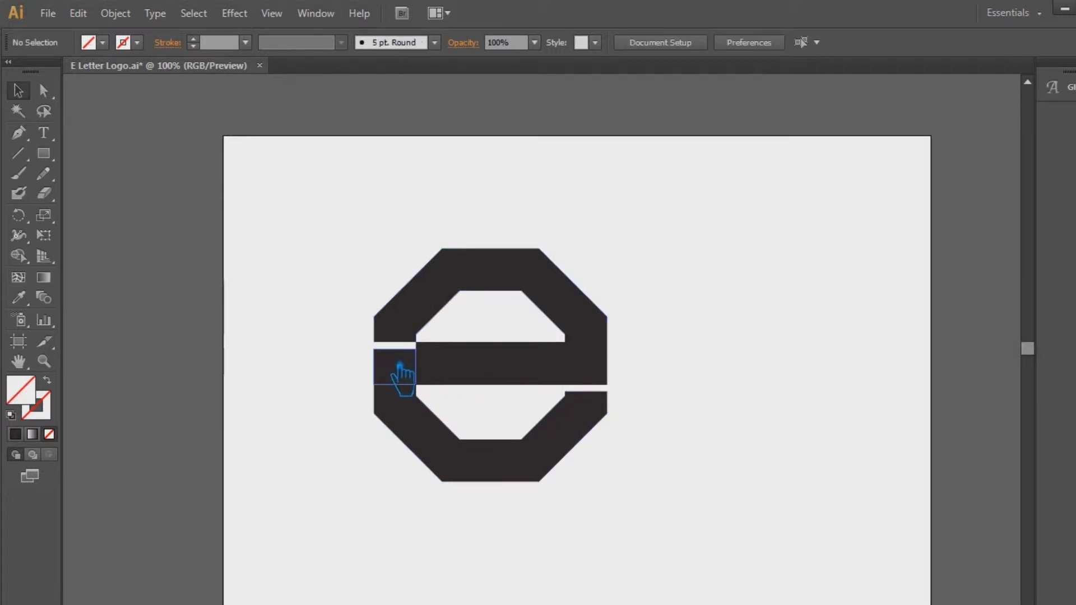
Delete the thin sliver along the central bar's upper edge and clear the selection.
left_click(488, 361)
left_click_drag(488, 362, 488, 369)
left_click(641, 384)
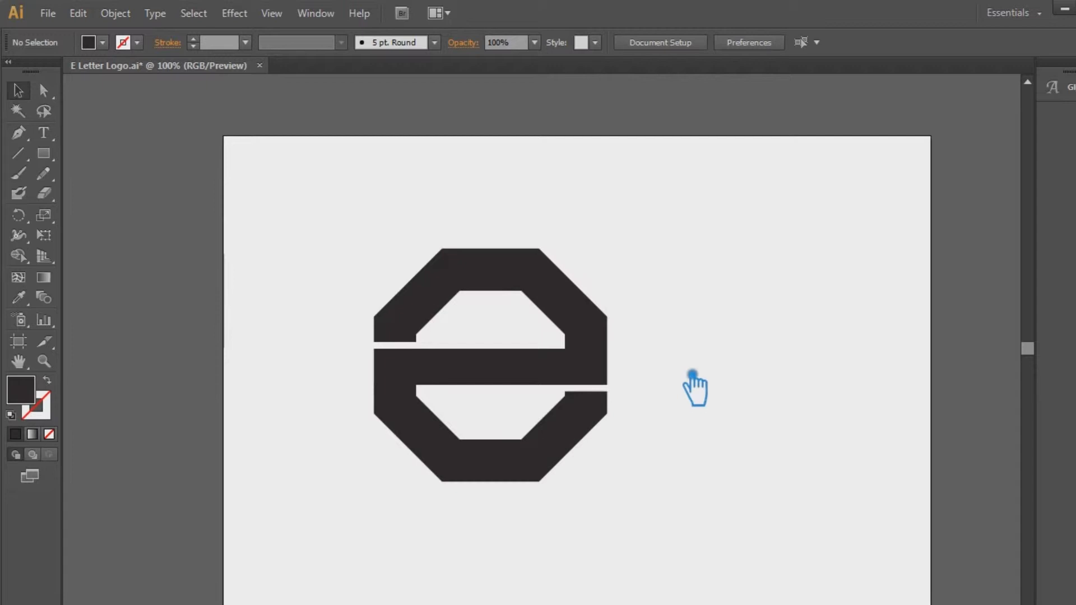
Delete the inner top anchor point on the lower ring's right end and nudge its outer corner down to level the edge.
left_click_drag(19, 132, 93, 173)
left_click(562, 393)
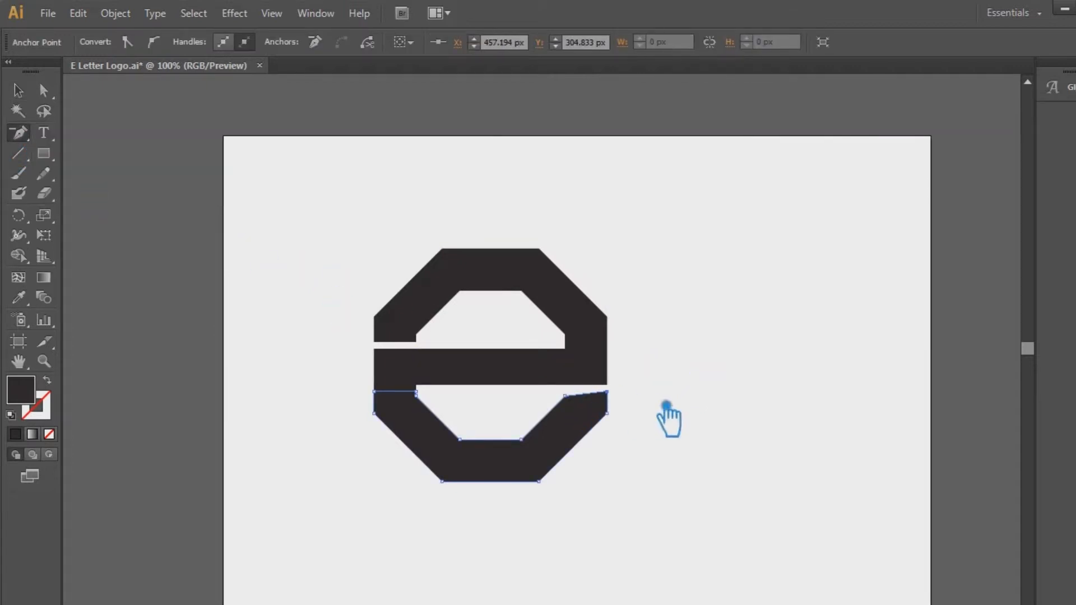
key("v")
key("a")
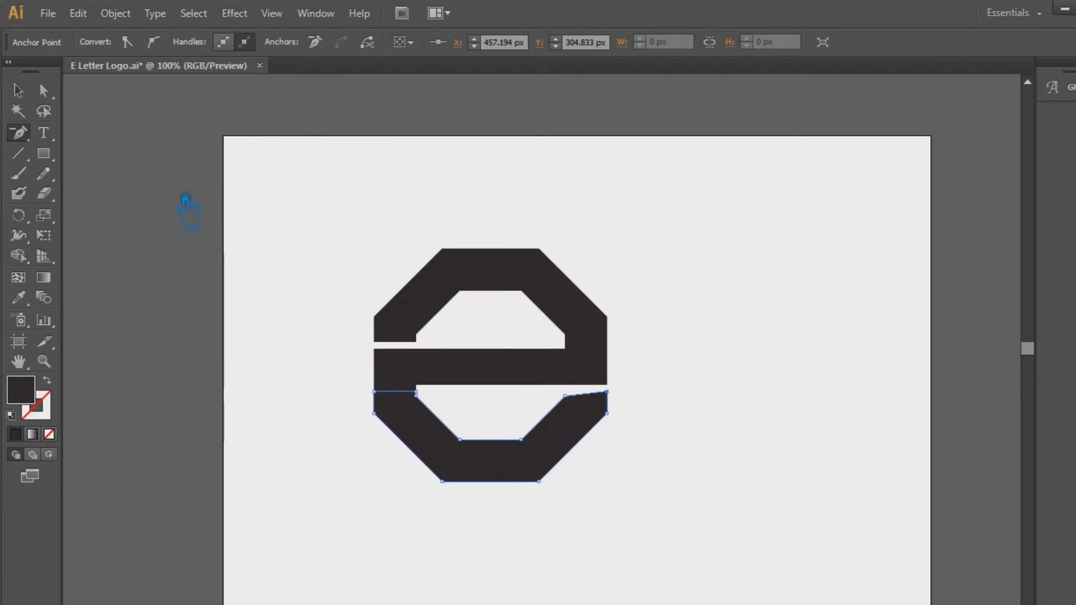
left_click_drag(627, 405, 622, 405)
key("Down")
key("Down")
key("Down")
key("Down")
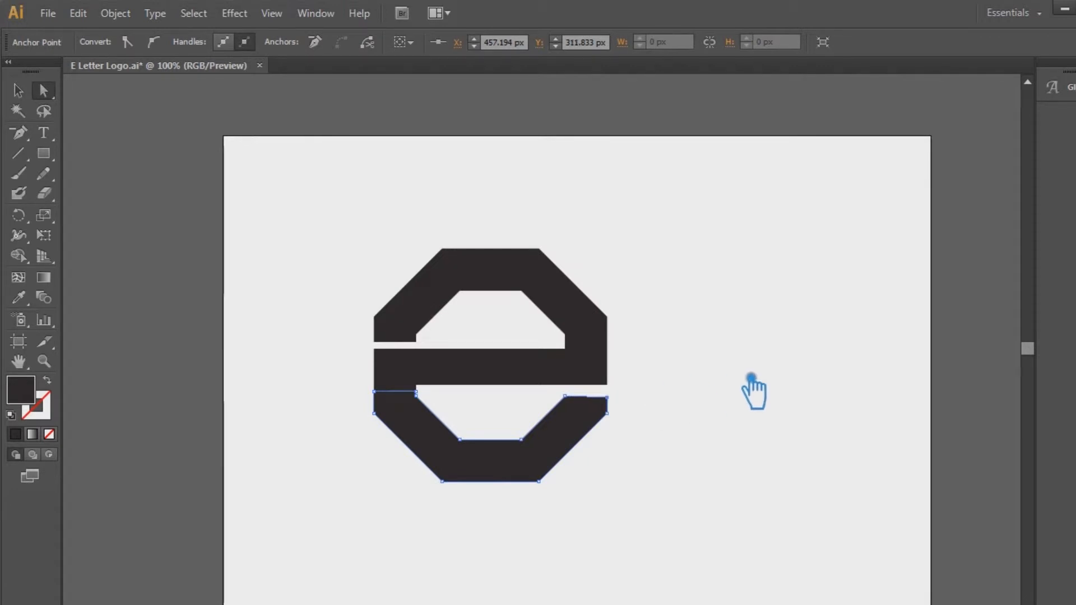
Show the rulers and place a horizontal guide along the top edge of the lower ring's right end.
key("ctrl+plus")
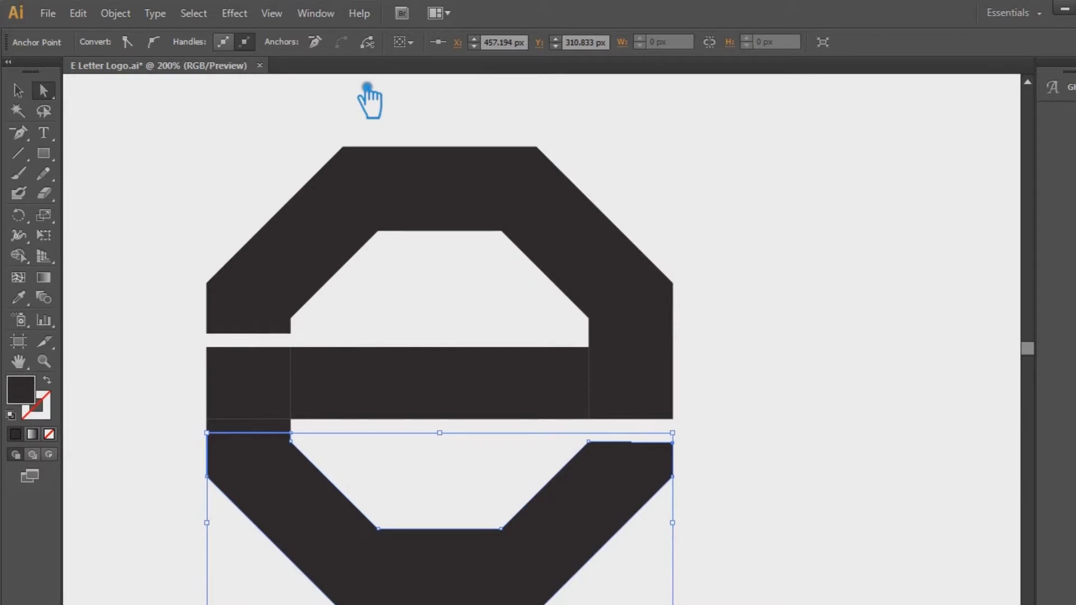
key("ctrl+r")
mouse_move(421, 82)
left_mouse_down()
mouse_move(600, 263)
mouse_move(680, 442)
mouse_move(634, 449)
left_mouse_up()
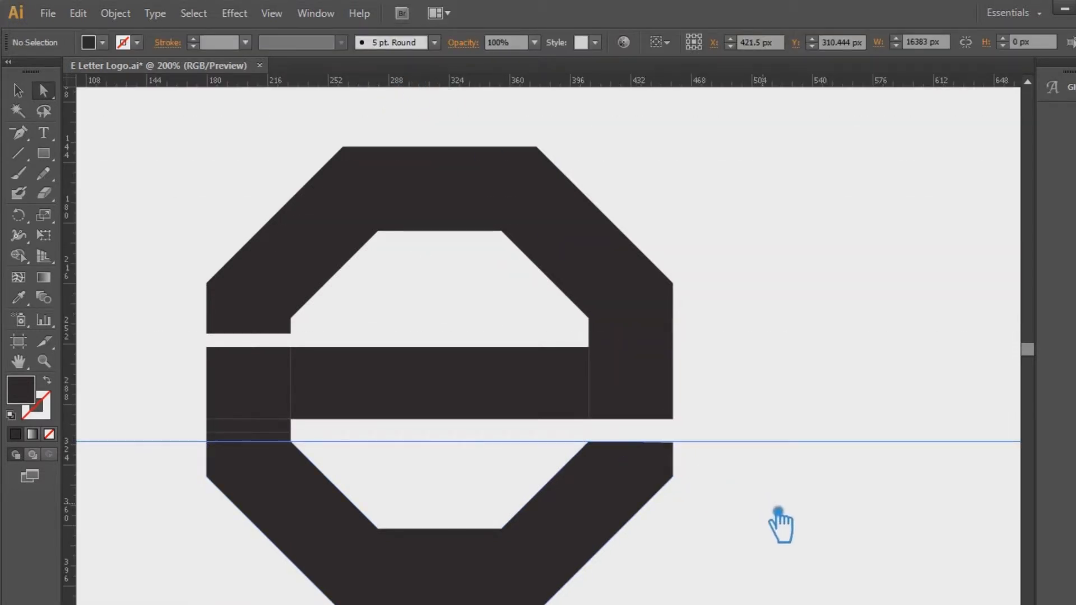
Align both top corner anchors of the lower ring's right end with the horizontal guide.
key("ctrl+plus")
key("ctrl+plus")
key("ctrl+plus")
key("ctrl+plus")
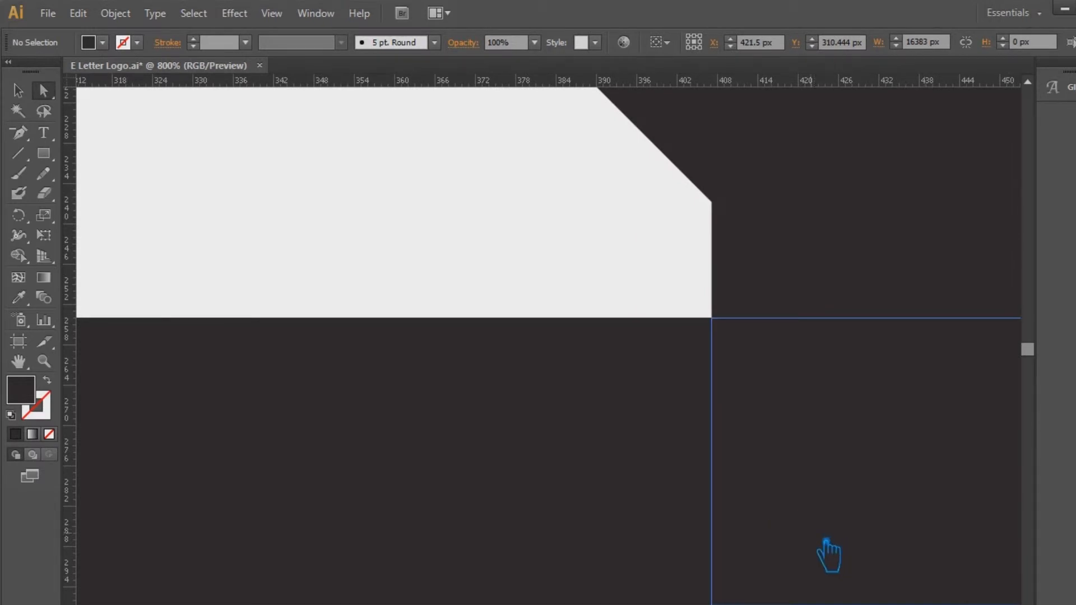
mouse_move(826, 542)
left_mouse_down()
mouse_move(704, 250)
mouse_move(638, 171)
left_mouse_up()
left_click(812, 288)
left_click_drag(824, 297, 828, 290)
key("Up")
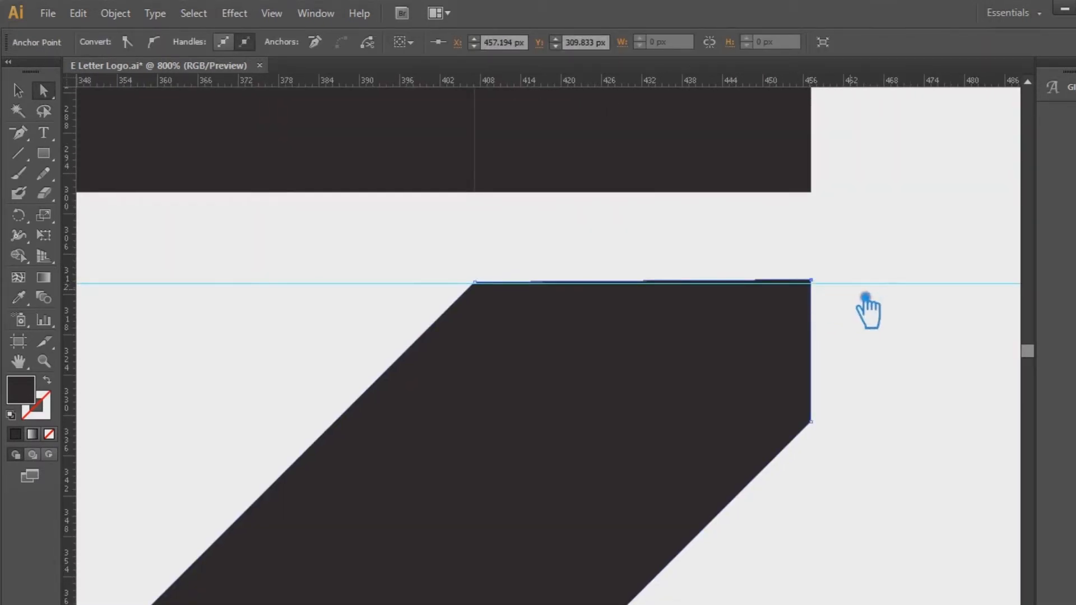
left_click_drag(826, 291, 827, 294)
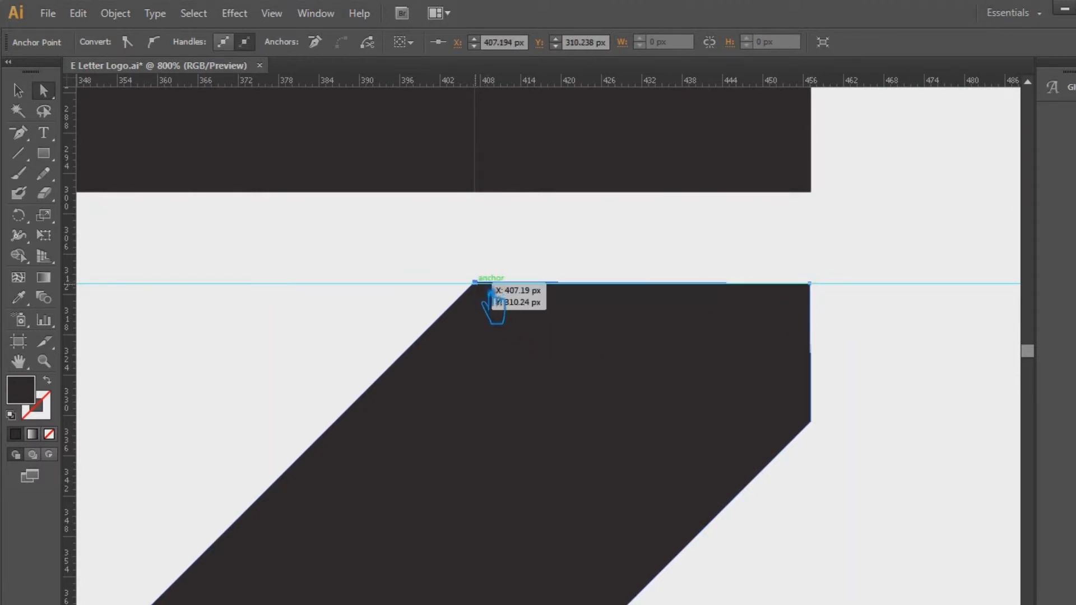
mouse_move(492, 290)
left_mouse_down()
mouse_move(495, 282)
mouse_move(488, 296)
left_mouse_up()
left_click(911, 352)
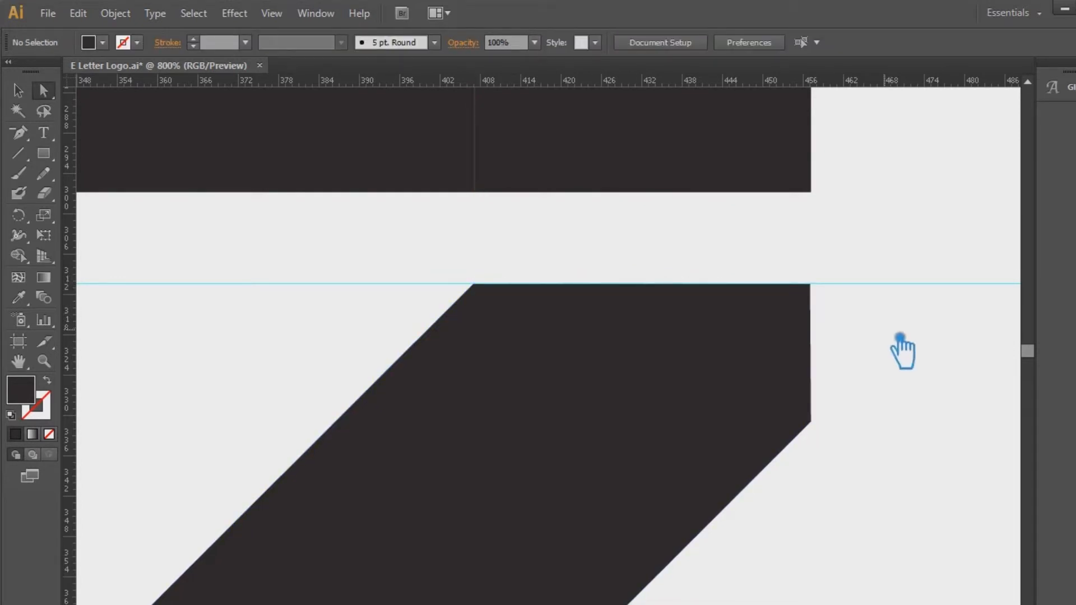
key("ctrl+1")
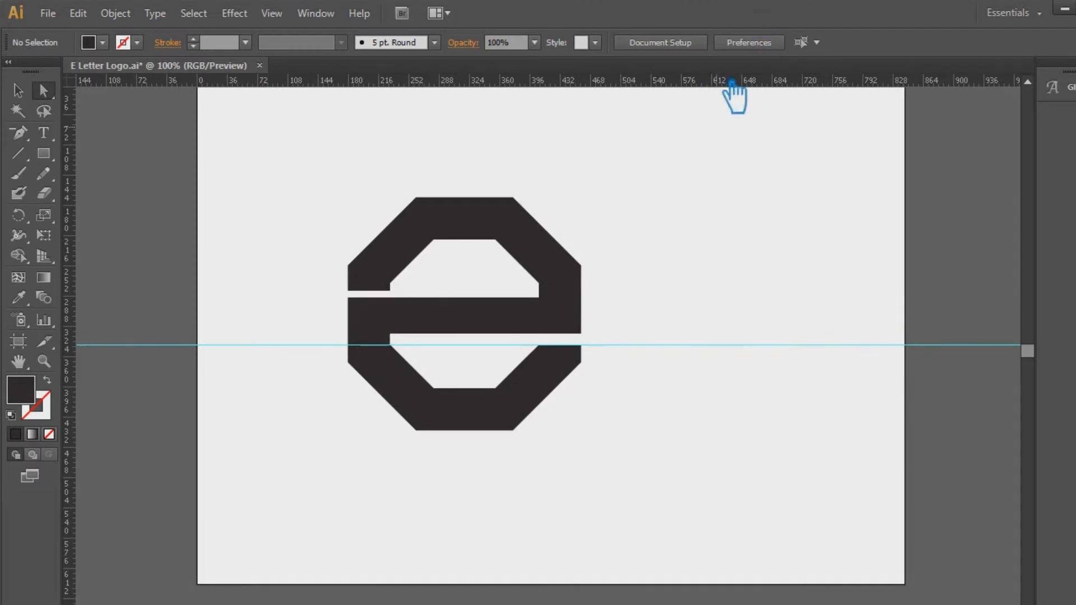
Delete the small sliver joining the central bar to the lower ring's left end.
left_click(387, 349)
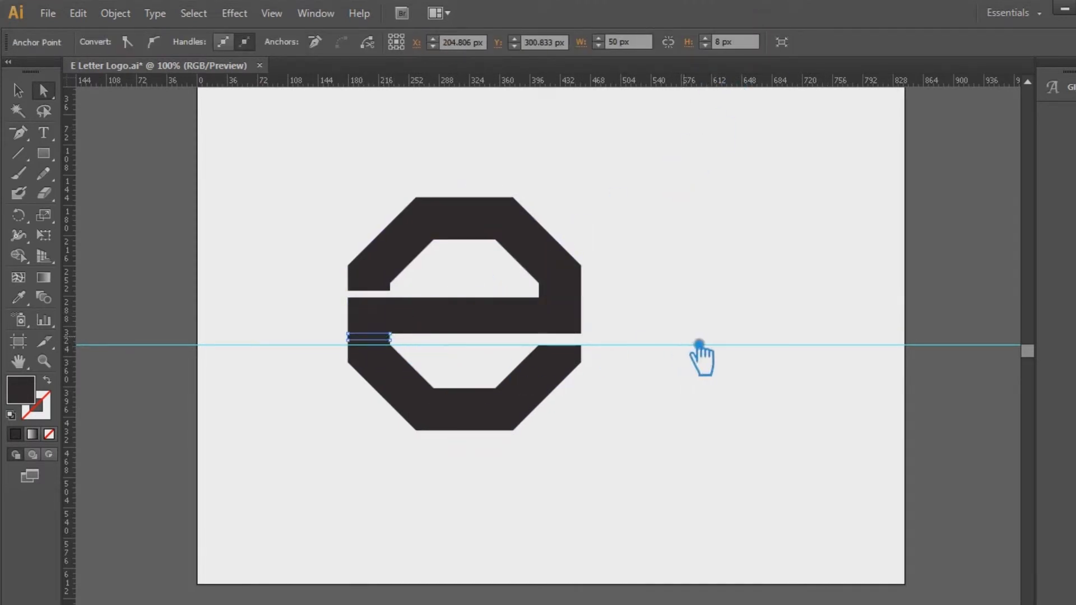
key("Delete")
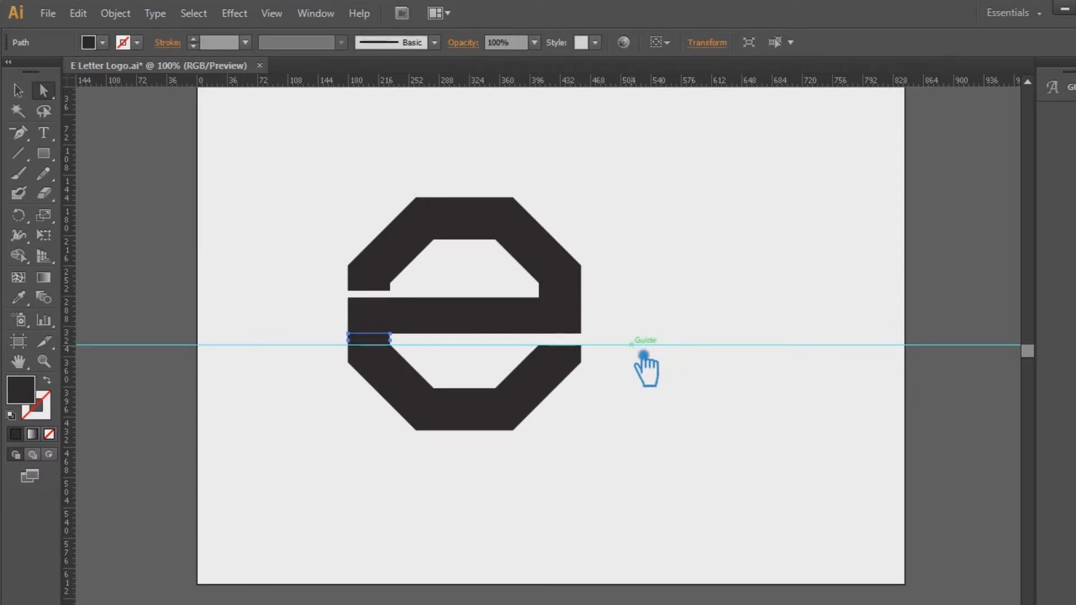
left_click(462, 358)
left_click(28, 94)
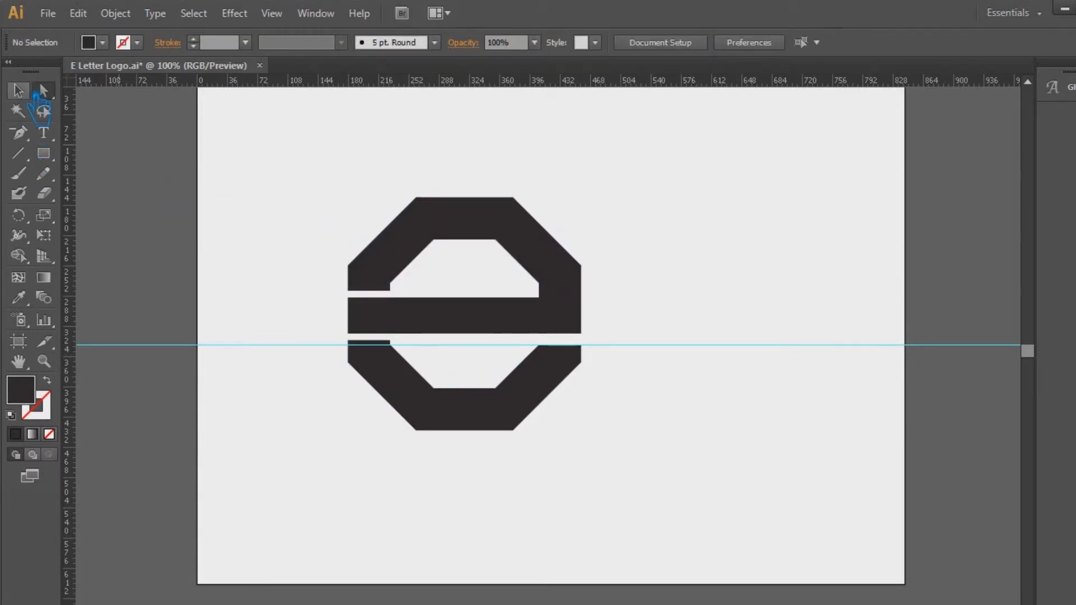
Unite the central bar segments, the right connecting strip and the upper ring piece with Pathfinder.
left_click(420, 403)
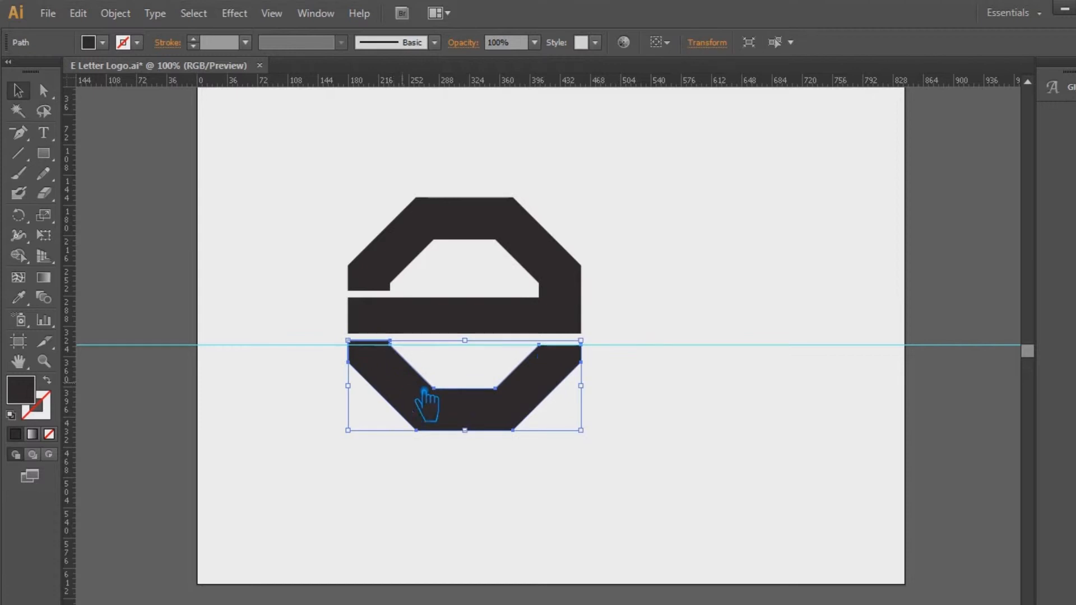
left_click(577, 312)
left_click(575, 269, "shift")
left_click(429, 327, "shift")
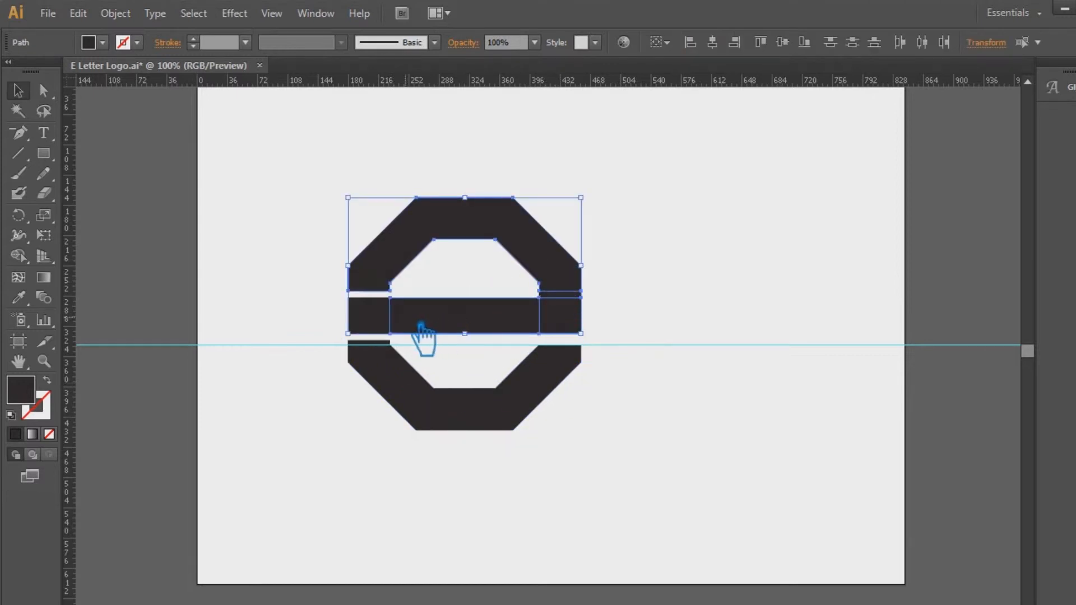
key("ctrl+shift+F9")
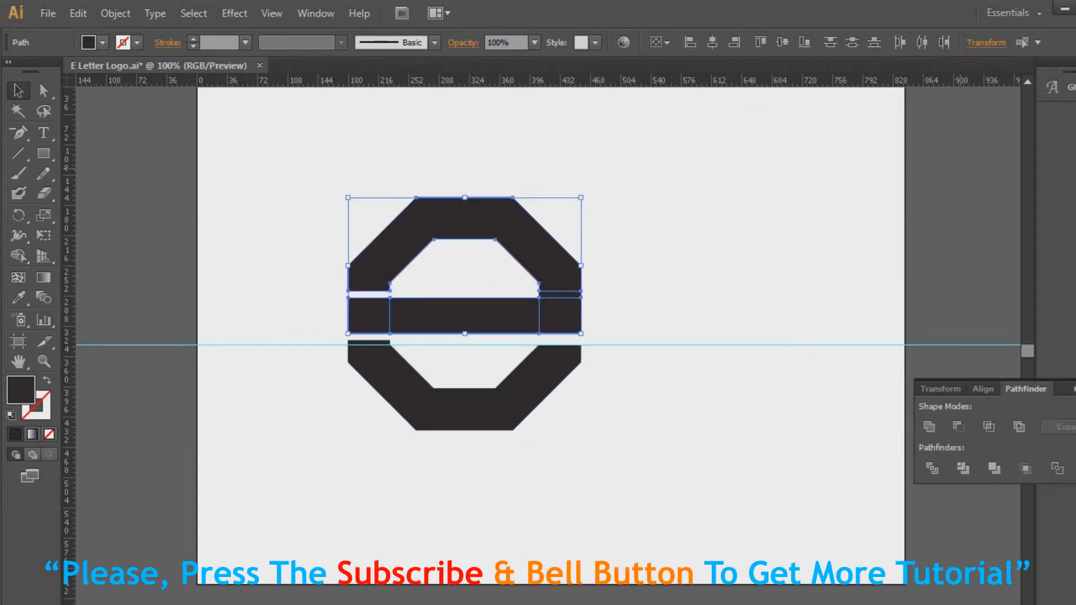
left_click(936, 430)
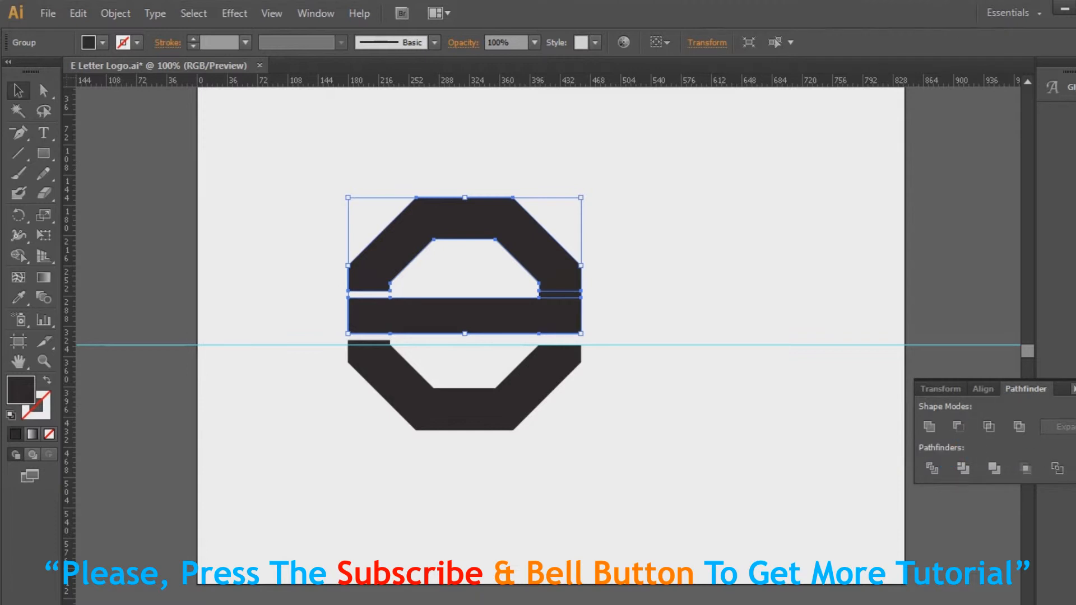
key("ctrl+shift+F9")
left_click(822, 279)
Ungroup the united upper ring and central bar and clear the selection.
right_click(571, 302)
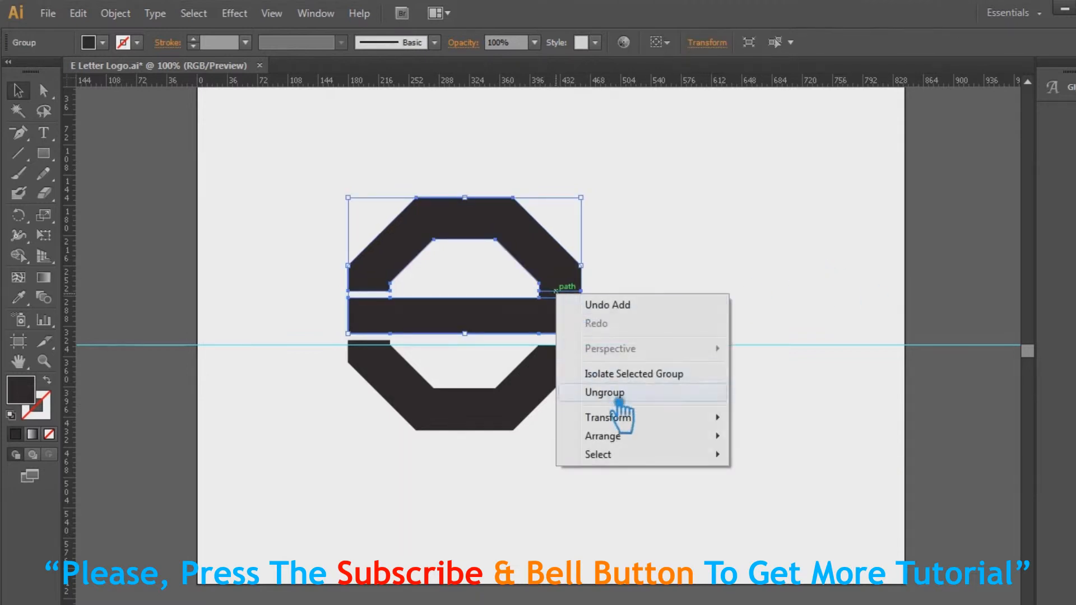
left_click(617, 399)
left_click(605, 317)
left_click(575, 294)
left_click(575, 293)
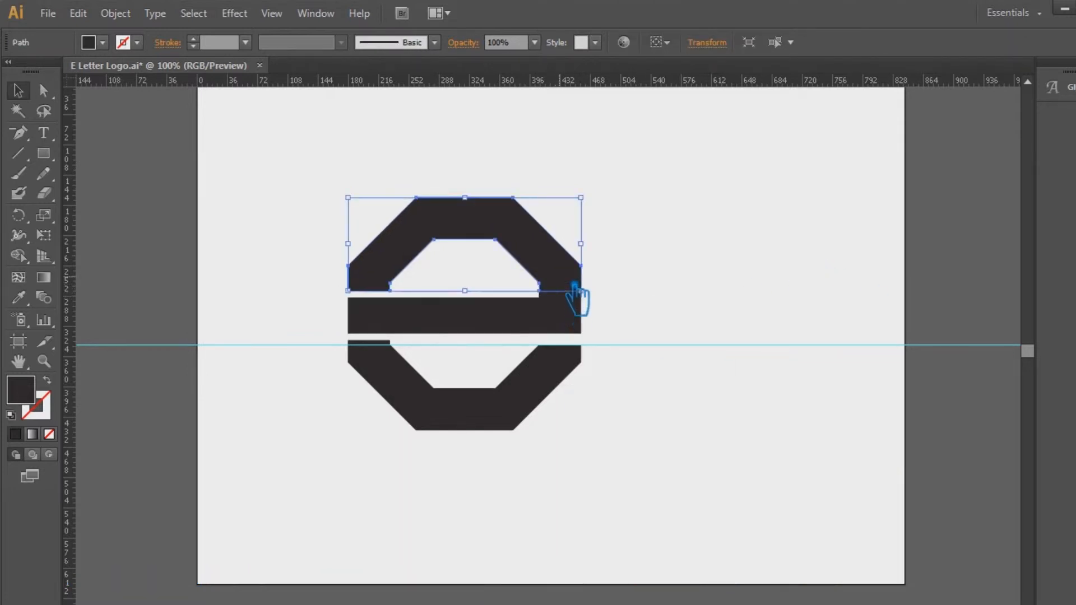
Unite the thin connecting strip above the bar's right end with the upper ring piece.
left_click(574, 305, "shift")
left_click(612, 276)
left_click(523, 238)
left_click(562, 309, "shift")
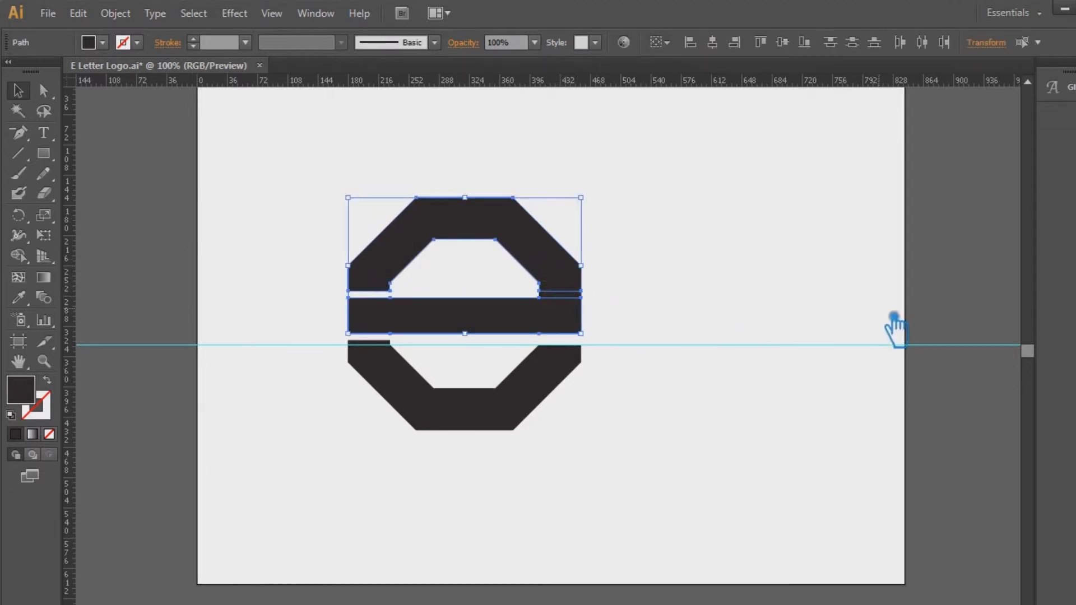
left_click(632, 324)
left_click(577, 307)
left_click(578, 300, "shift")
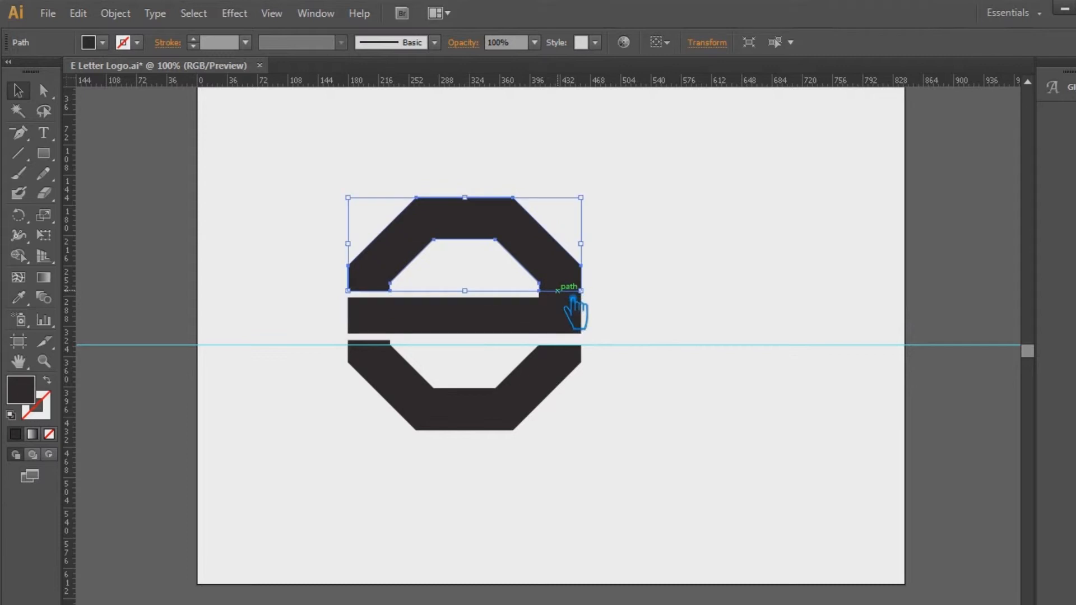
left_click(577, 305)
key("ctrl+plus")
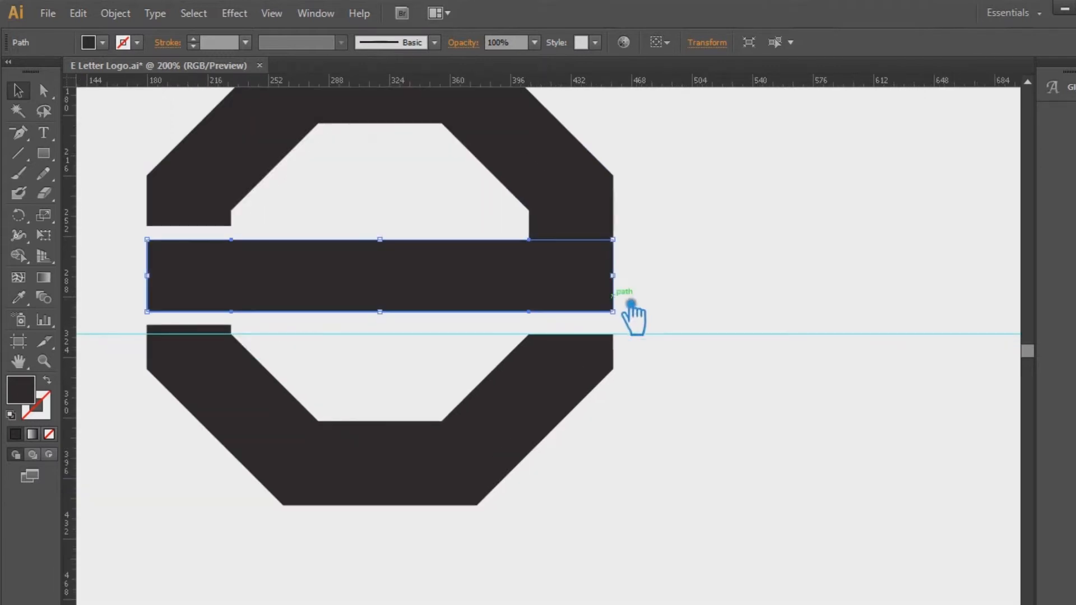
left_click(576, 240)
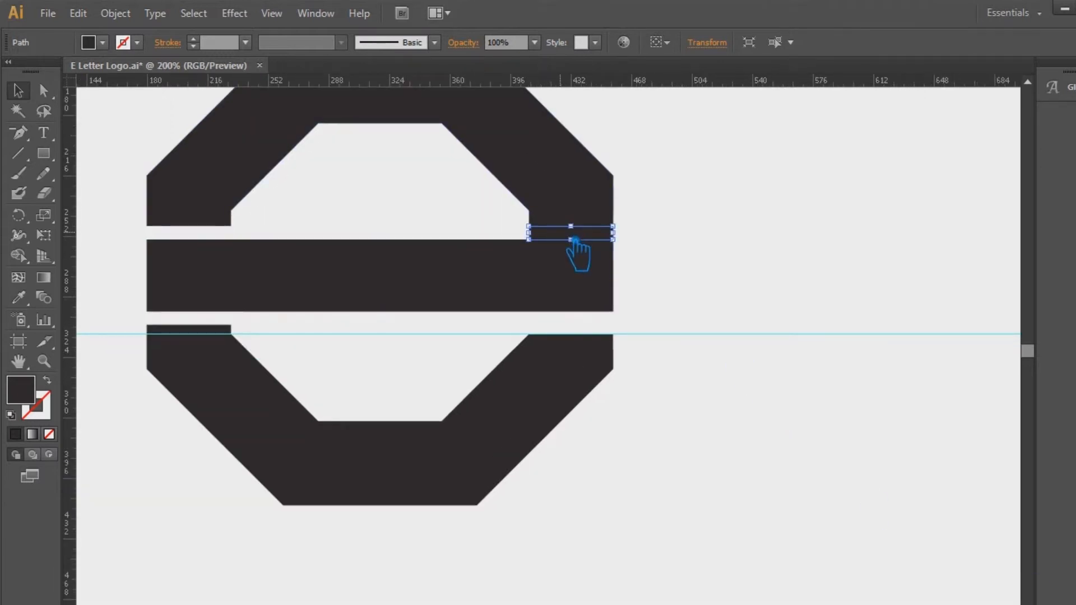
left_click(550, 175, "shift")
key("ctrl+shift+F9")
left_click(929, 427)
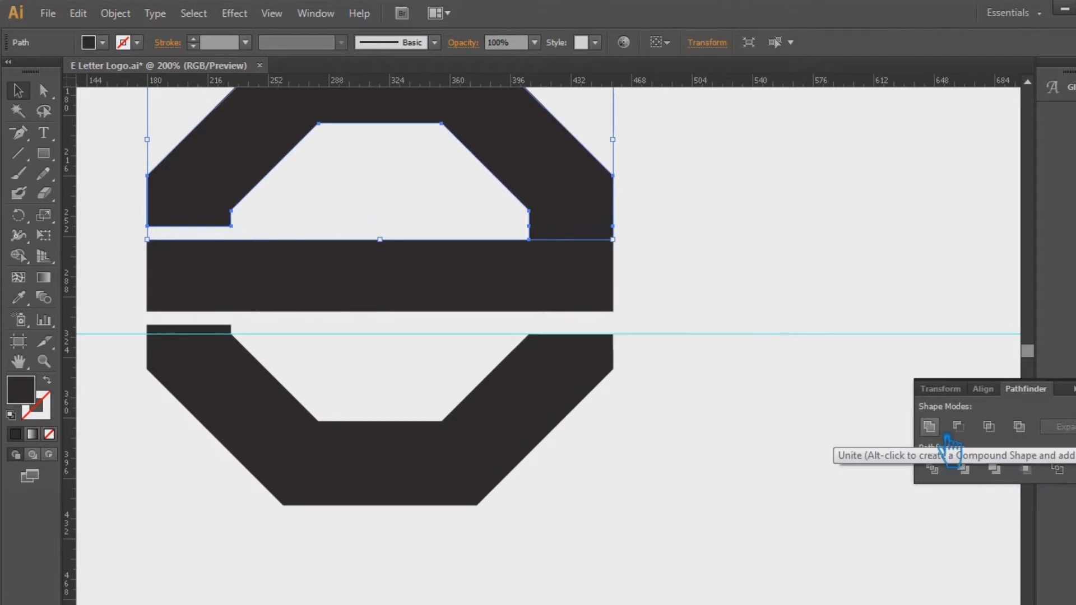
Remove the leftover anchor point near the lower end of the upper ring's right outer edge.
left_click(22, 135)
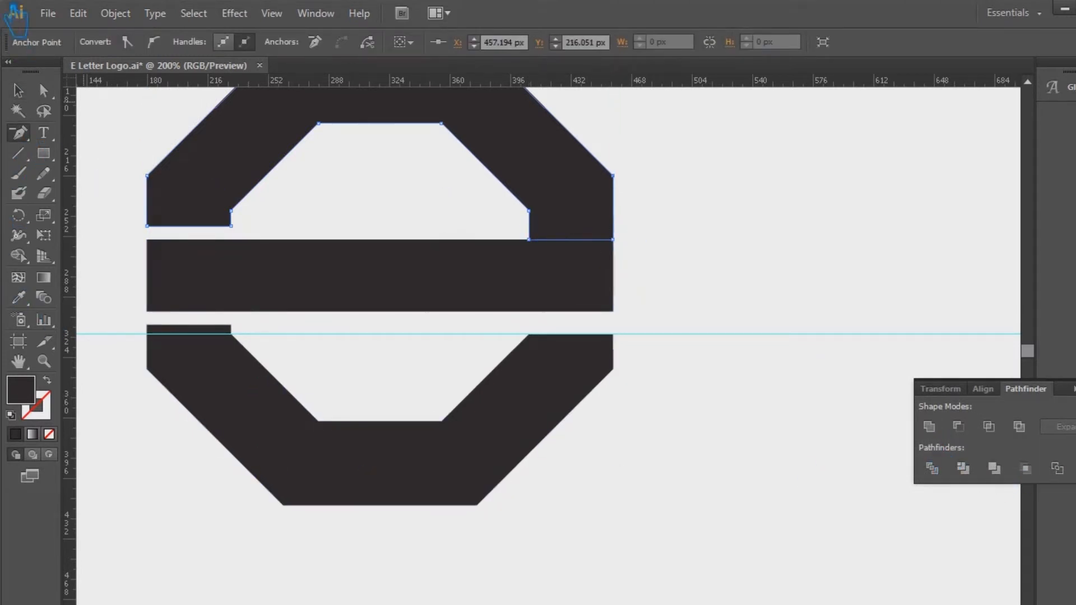
key("v")
left_click(785, 297)
Check the bar, upper ring and lower ring pieces by selecting each, and save the document.
left_click(589, 248)
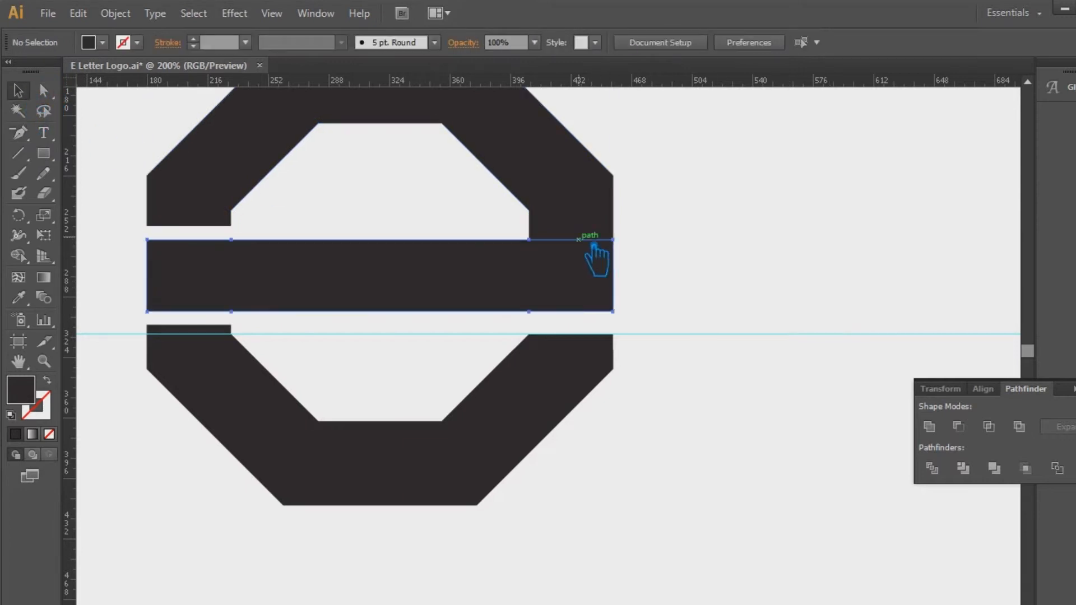
left_click(584, 224)
left_click(557, 421)
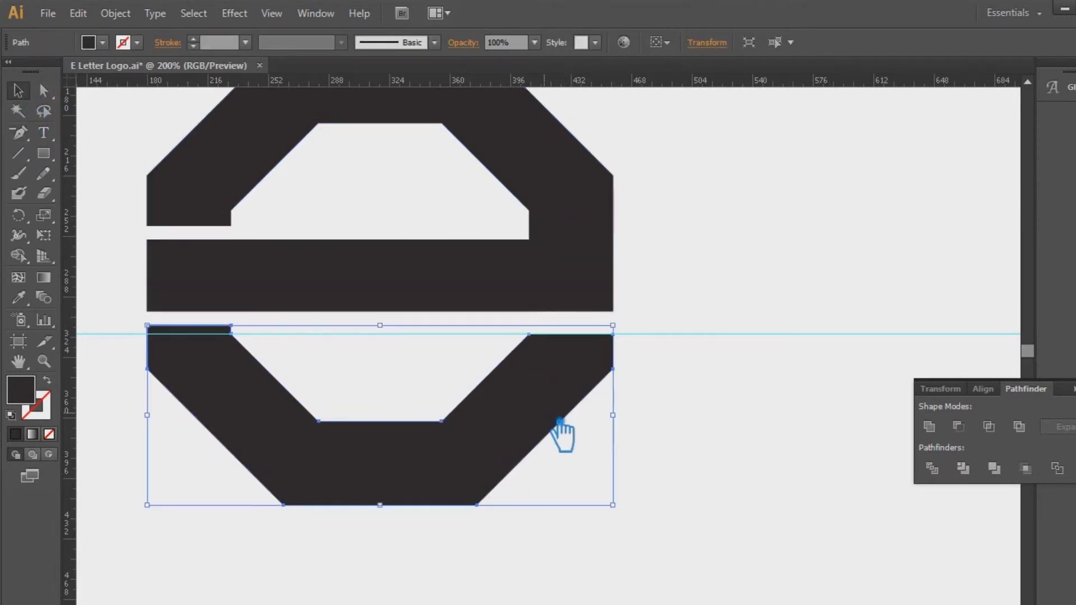
left_click(699, 397)
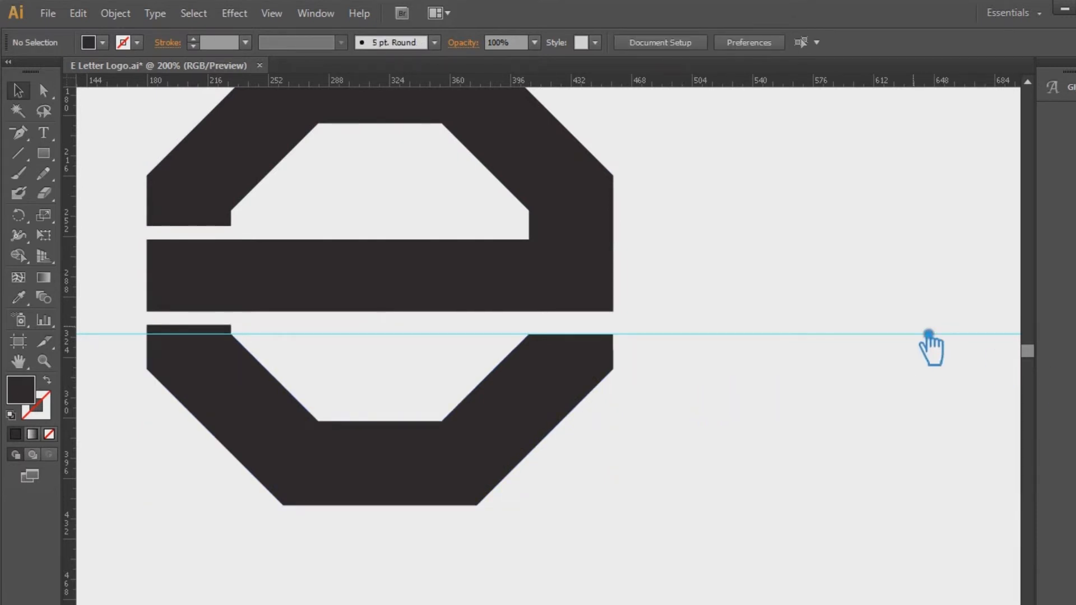
key("ctrl+1")
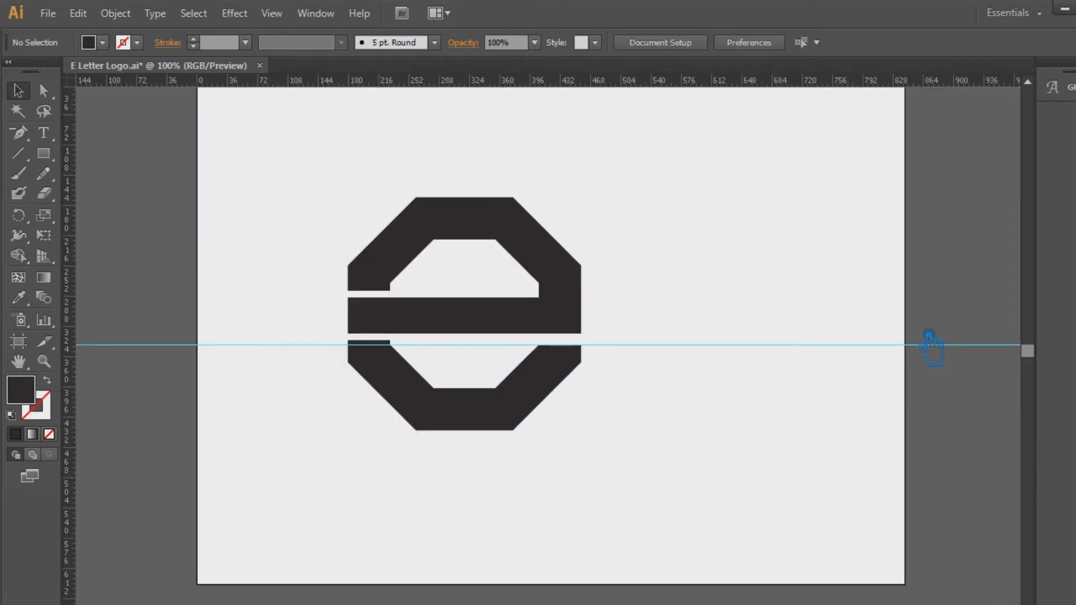
key("ctrl+s")
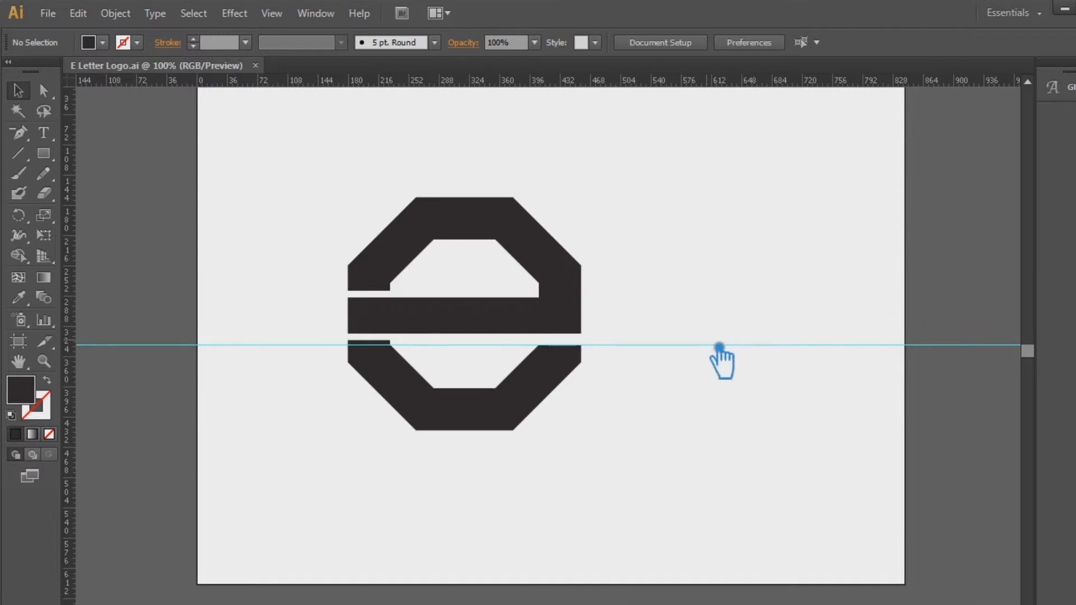
Fill the lower ring piece with a linear white-to-black gradient and shift its midpoint toward the white end.
left_click(428, 423)
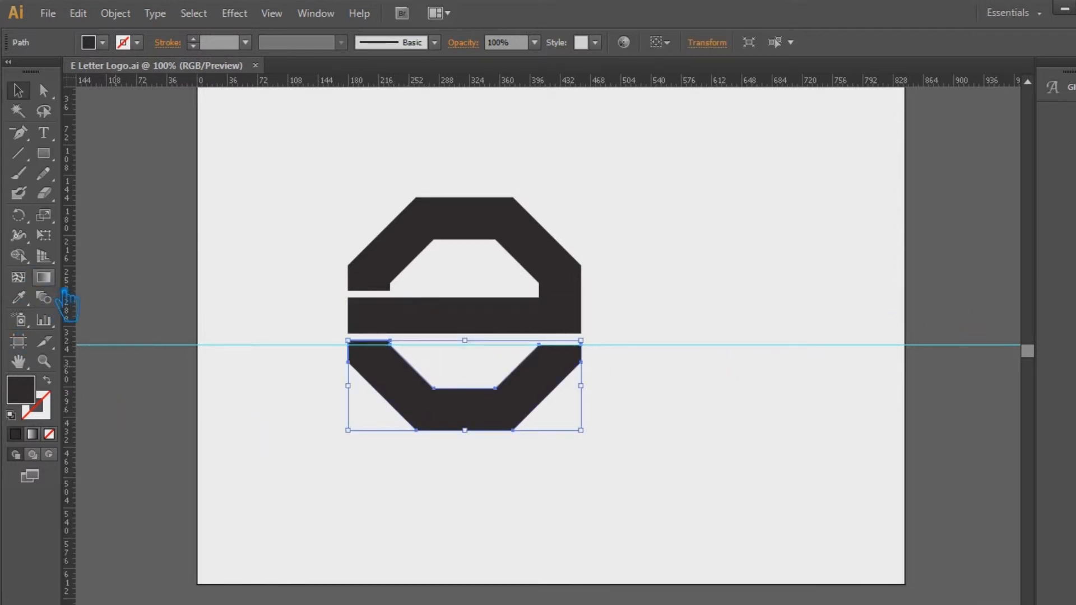
left_click(443, 431)
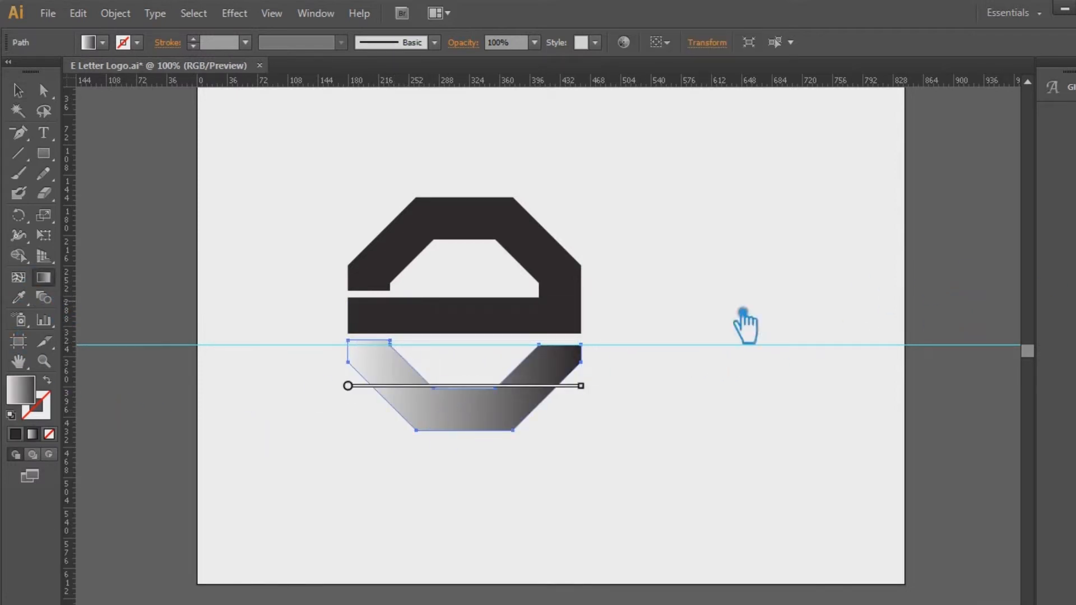
mouse_move(581, 394)
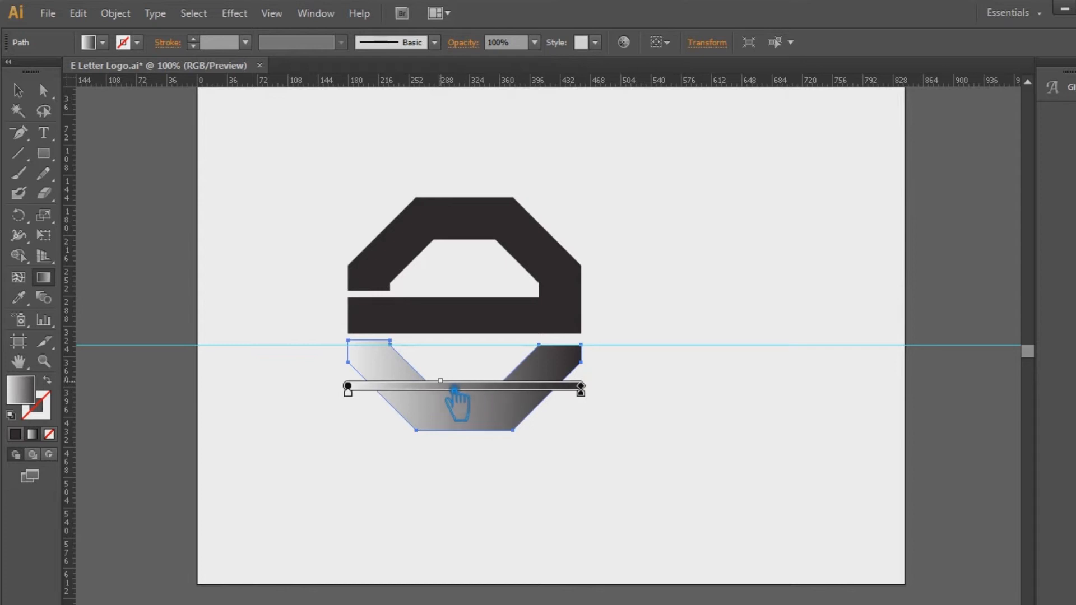
mouse_move(449, 389)
left_click_drag(428, 383, 426, 382)
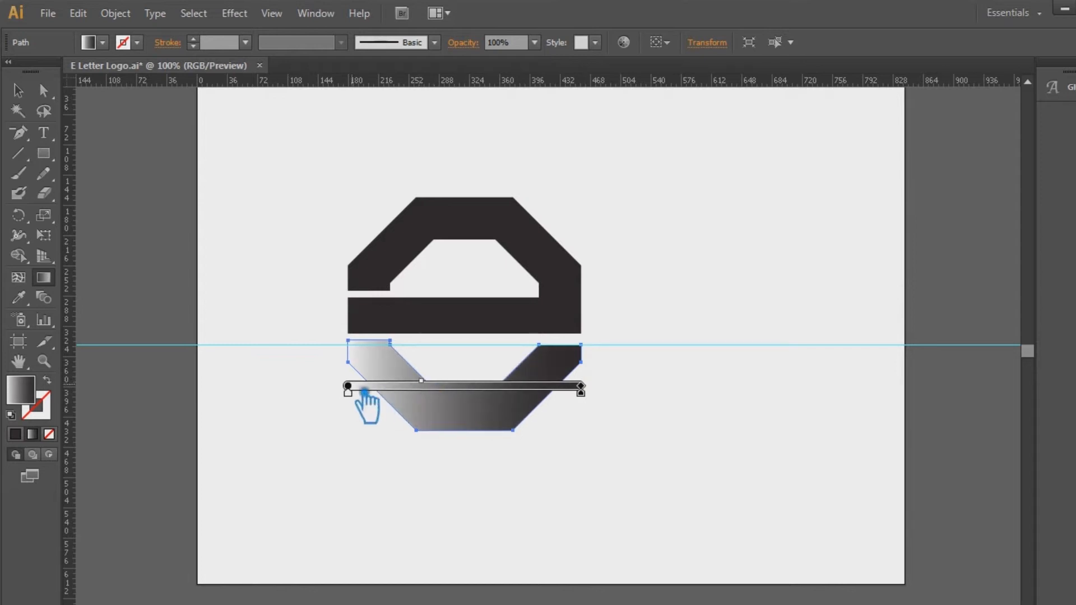
Shift the lower ring piece's gradient slightly toward its light end and switch the black stop's colour mode to RGB.
left_click_drag(348, 386, 344, 395)
left_click(1075, 193)
double_click(1075, 322)
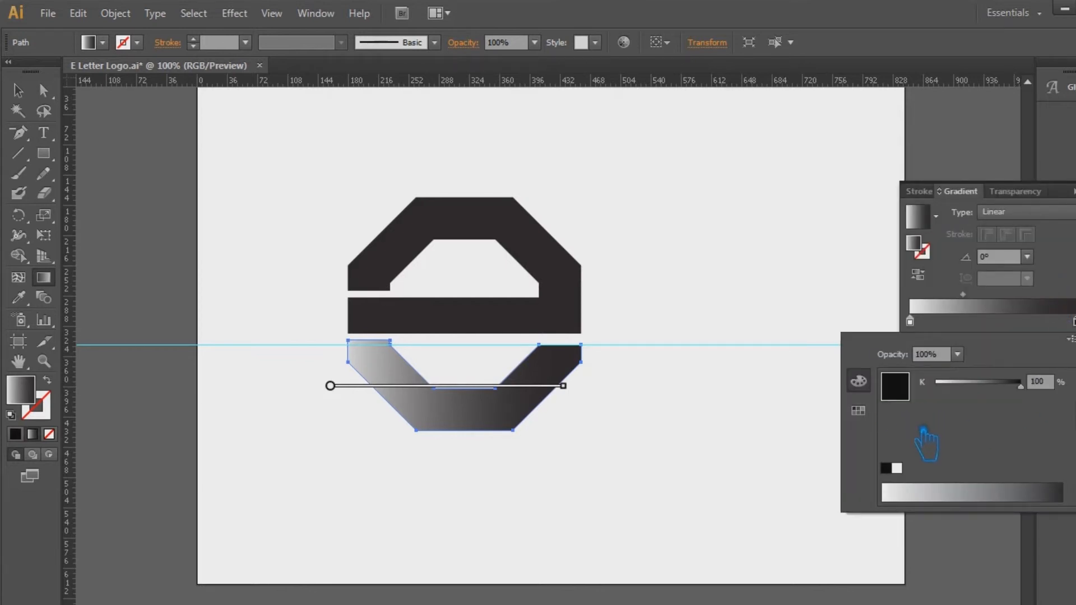
left_click(1070, 339)
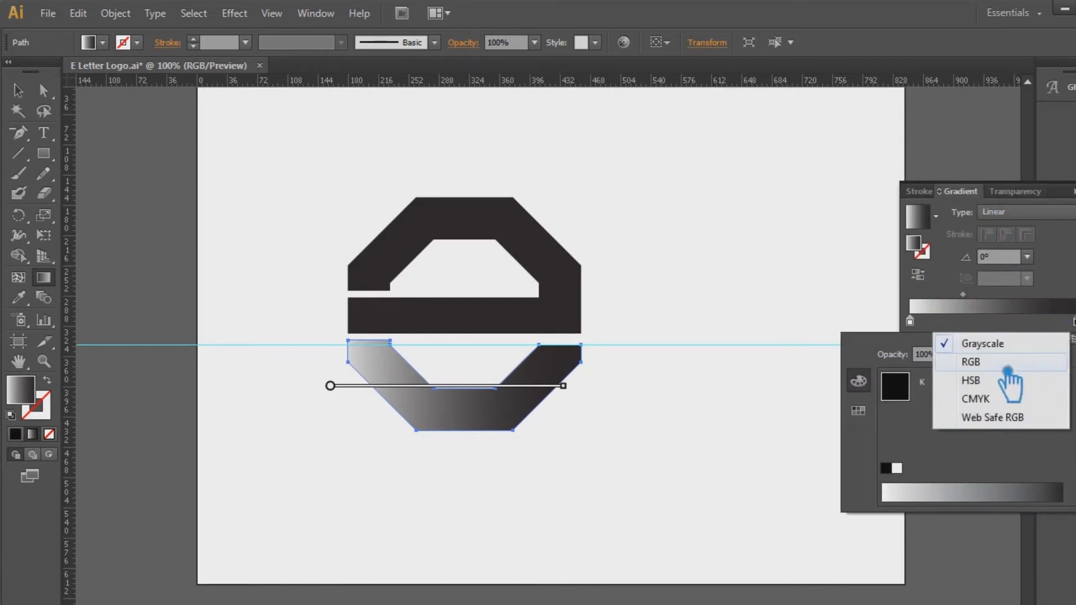
left_click(1009, 312)
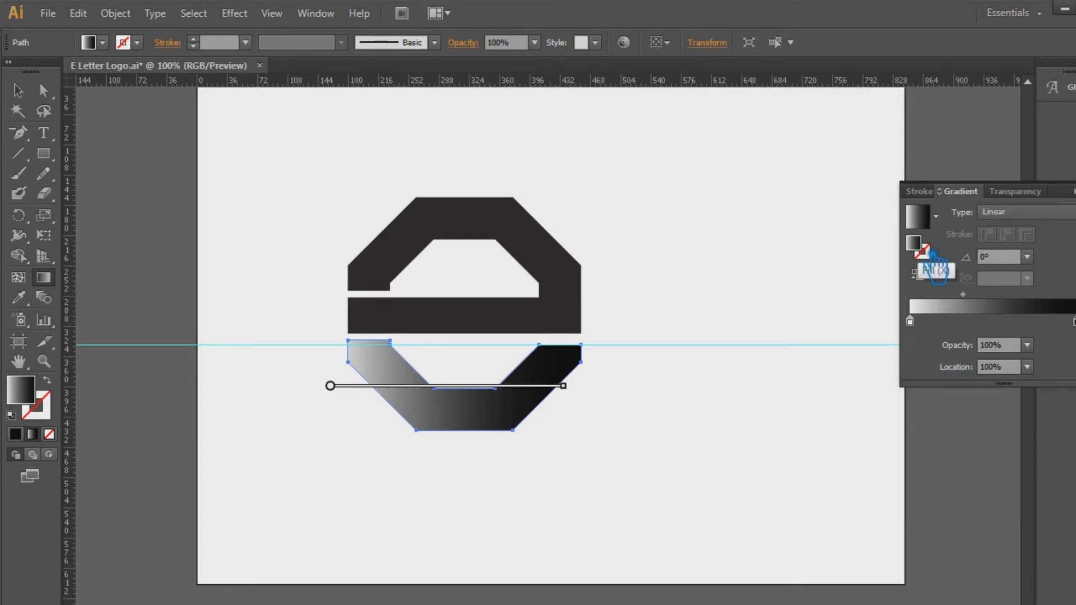
Recolour the black gradient stop of the lower ring piece to dark red 490606.
double_click(933, 253)
left_click_drag(875, 339, 874, 447)
left_click(740, 331)
mouse_move(758, 336)
left_mouse_down()
mouse_move(762, 303)
mouse_move(768, 343)
mouse_move(824, 371)
left_mouse_up()
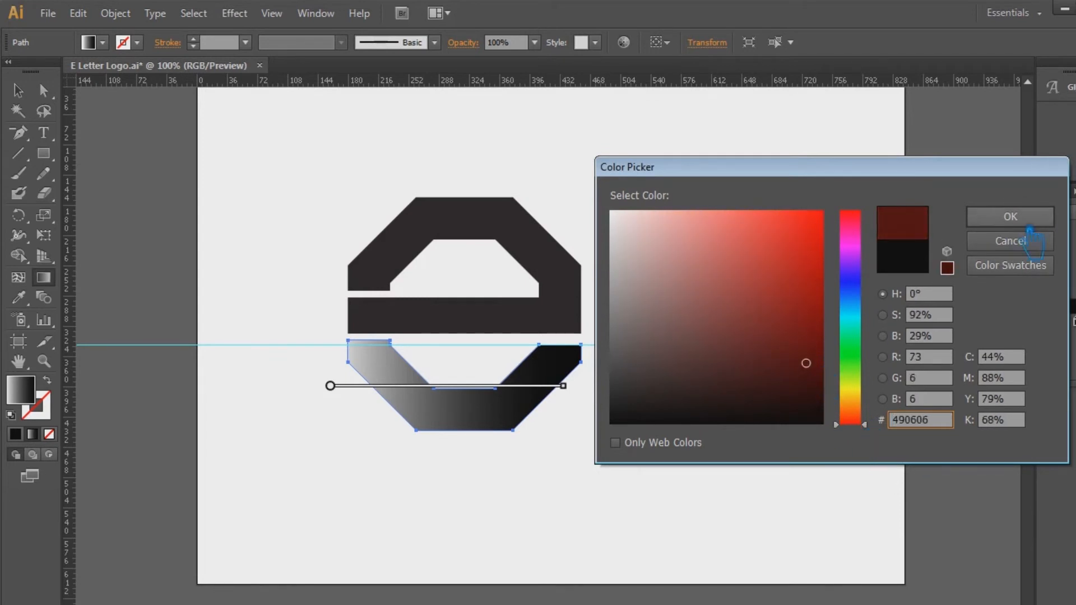
left_click(909, 424)
left_click(1011, 217)
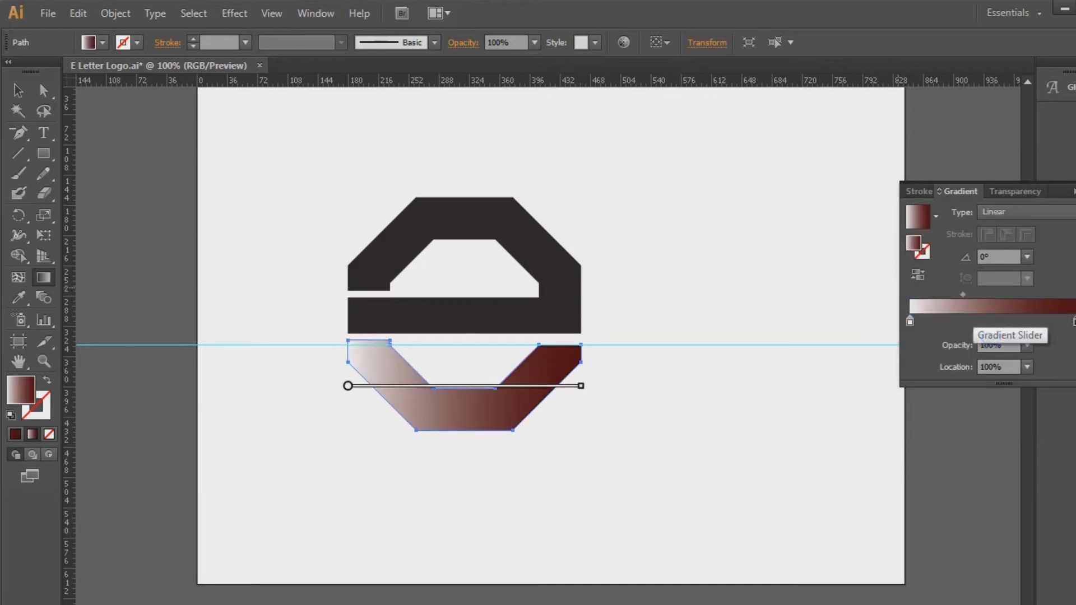
Set the gradient's dark end stop to red 660000 and move the midpoint to the centre of the ramp.
double_click(935, 253)
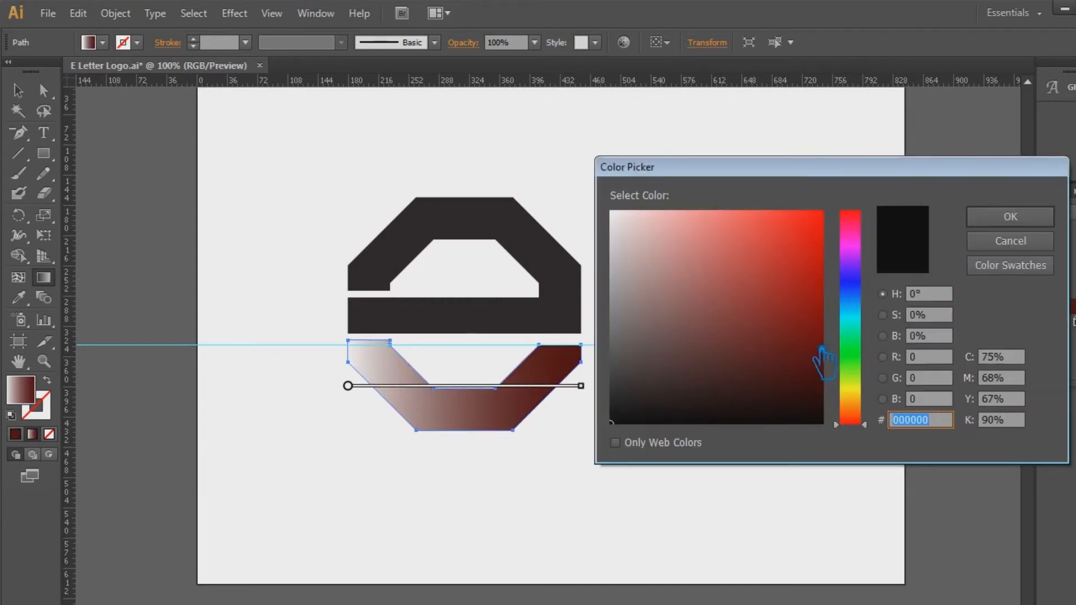
left_click_drag(806, 373, 864, 360)
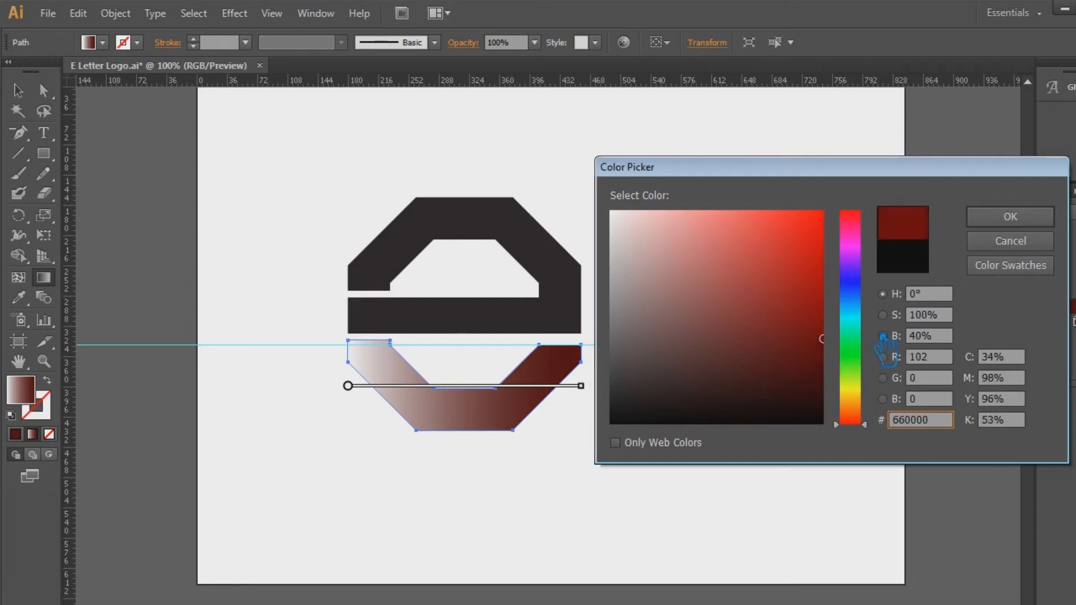
left_click(1011, 217)
left_click(914, 322)
left_click_drag(917, 322, 930, 350)
Switch the white gradient stop to RGB mode and recolour it to a light salmon pink.
double_click(910, 322)
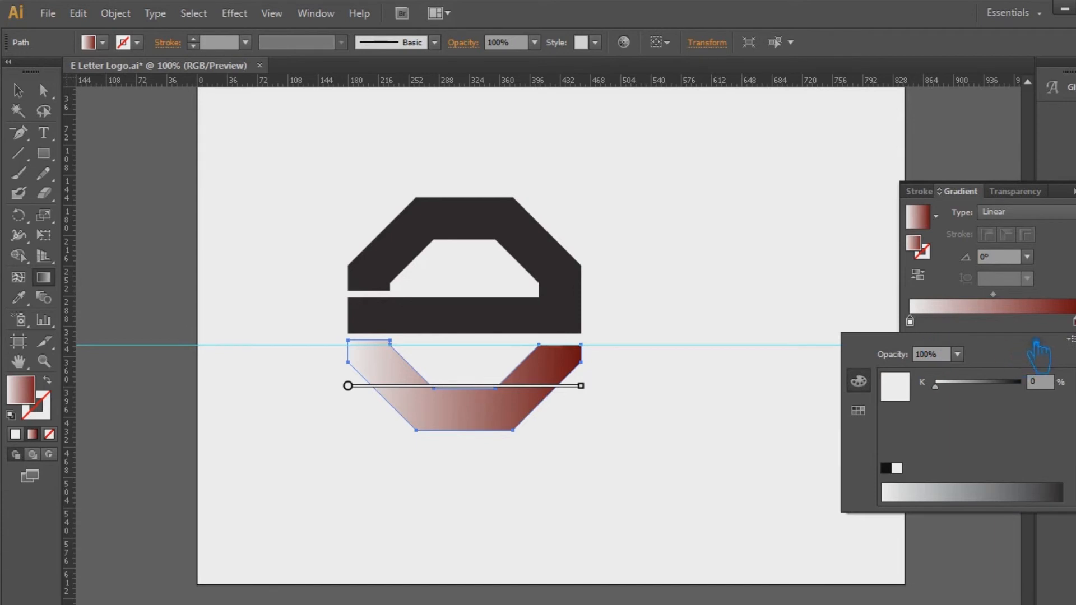
left_click(1070, 339)
left_click(1009, 363)
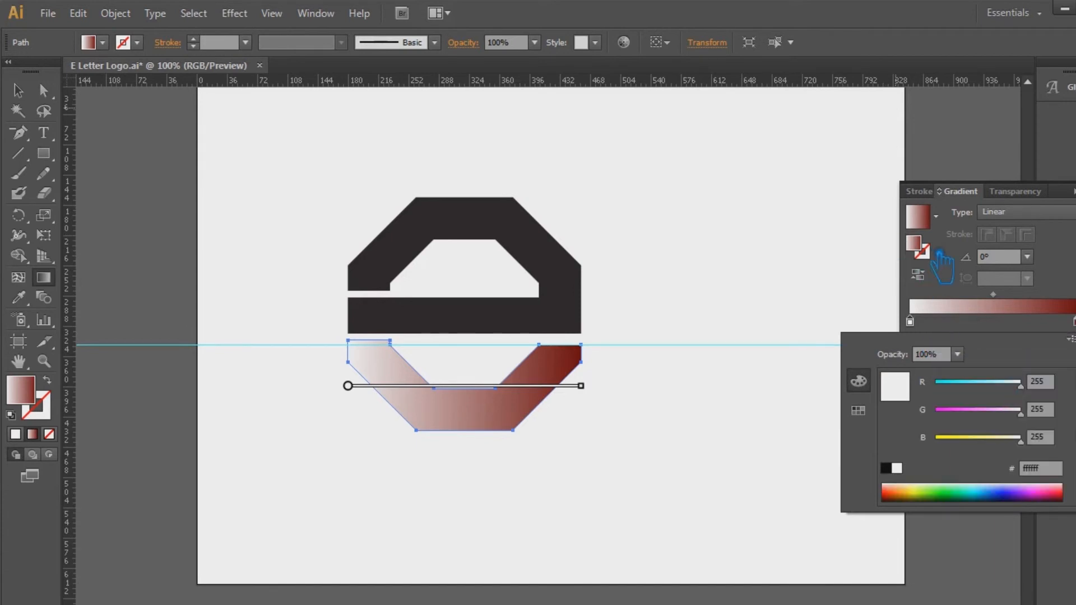
left_click(927, 253)
double_click(927, 252)
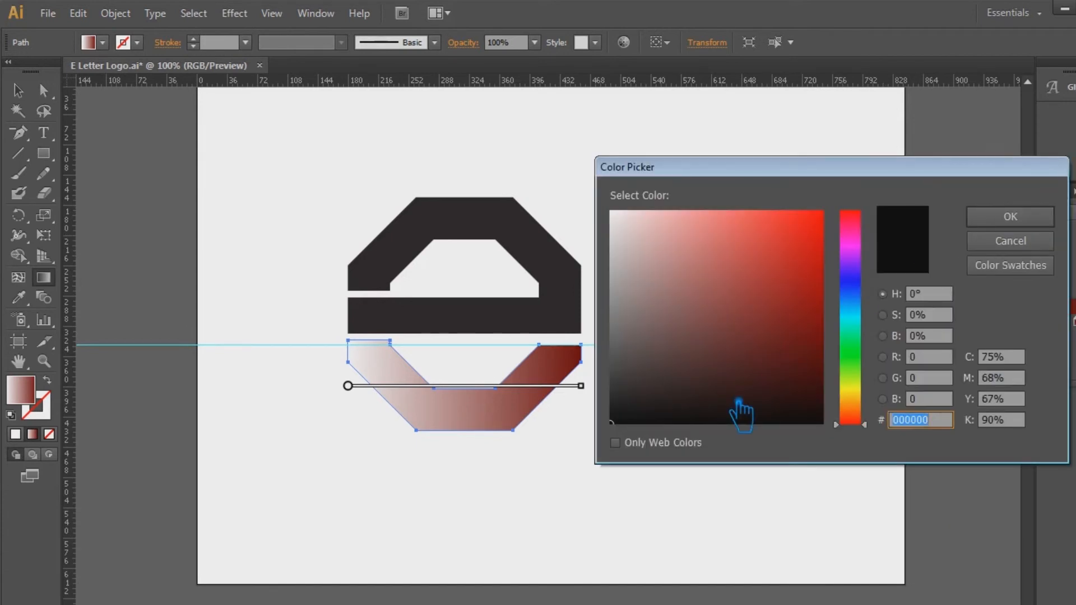
mouse_move(662, 404)
left_mouse_down()
mouse_move(613, 396)
mouse_move(601, 361)
mouse_move(608, 429)
mouse_move(781, 219)
mouse_move(711, 195)
left_mouse_up()
left_click(1011, 219)
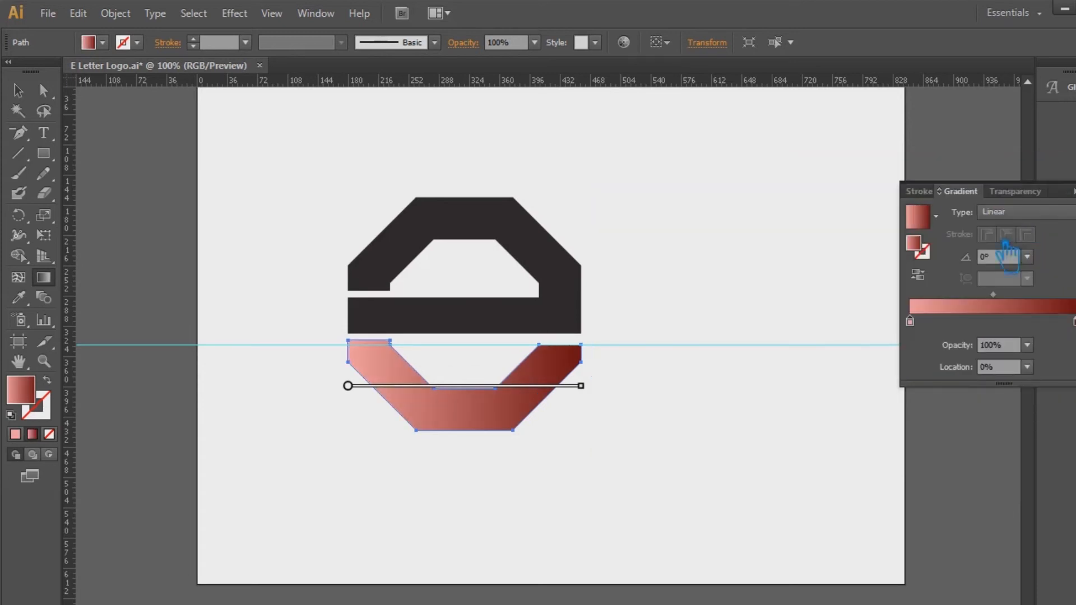
Extend the gradient beyond both sides of the lower ring piece, add a middle stop, and move the dark stop inward.
mouse_move(581, 386)
left_mouse_down()
mouse_move(692, 385)
mouse_move(522, 388)
left_mouse_up()
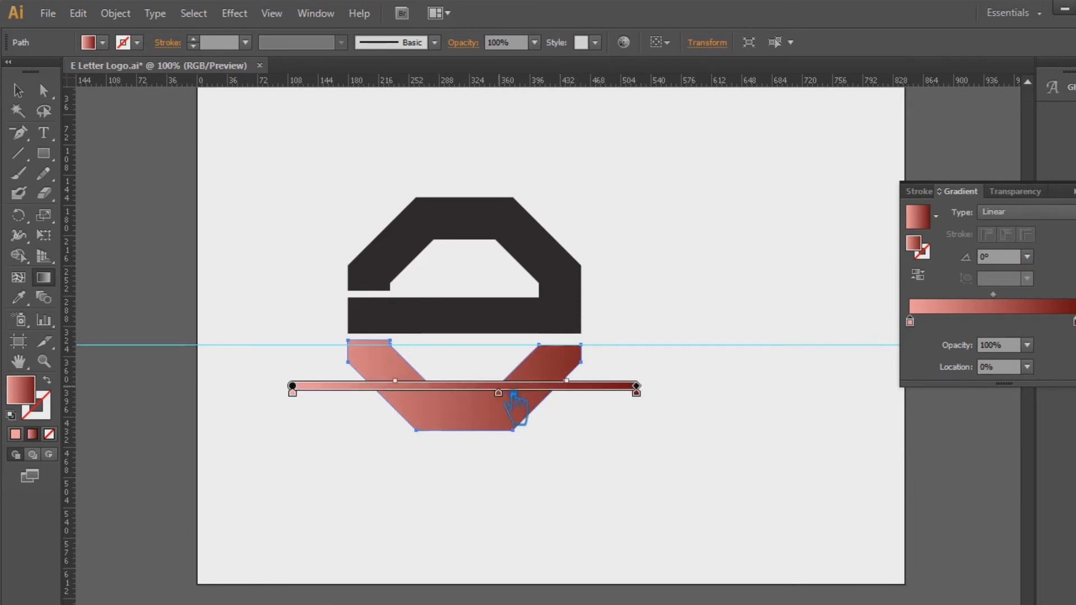
left_click(496, 394)
left_click_drag(407, 388, 399, 388)
left_click(553, 394)
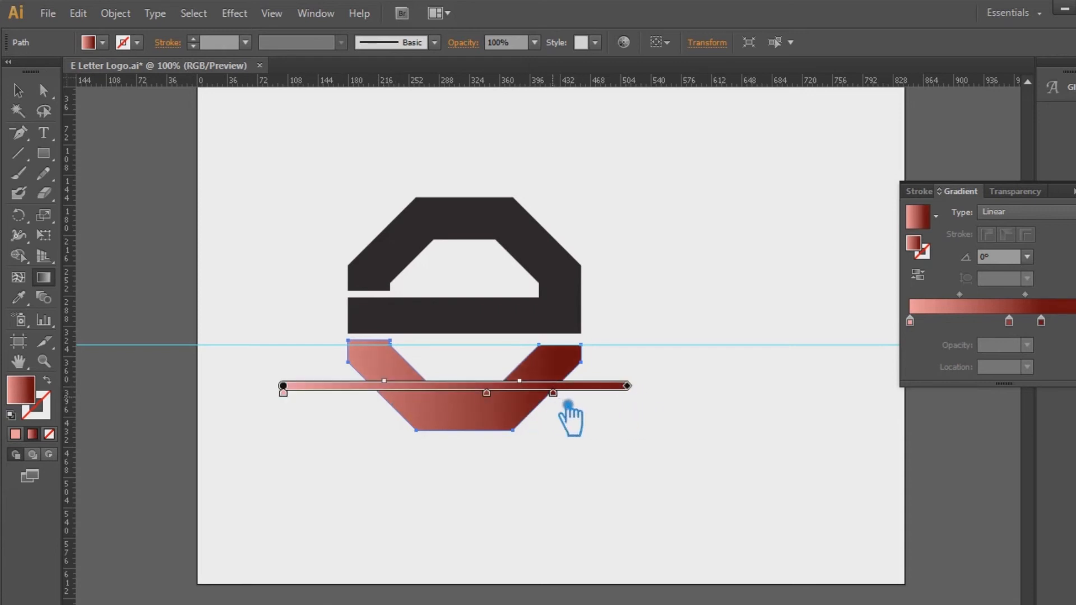
Move the pink stop inward near the piece's light edge and set the middle stop slightly past the gradient's centre.
left_click_drag(500, 403, 473, 405)
mouse_move(297, 403)
left_mouse_down()
mouse_move(357, 416)
mouse_move(408, 398)
mouse_move(377, 413)
mouse_move(404, 416)
left_mouse_up()
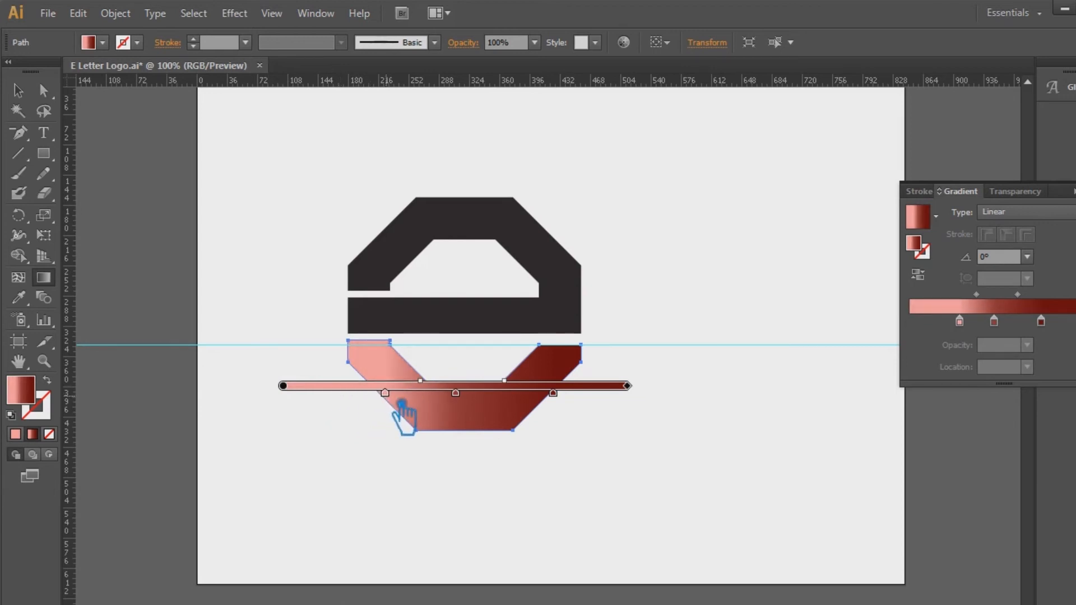
left_click_drag(470, 404, 500, 413)
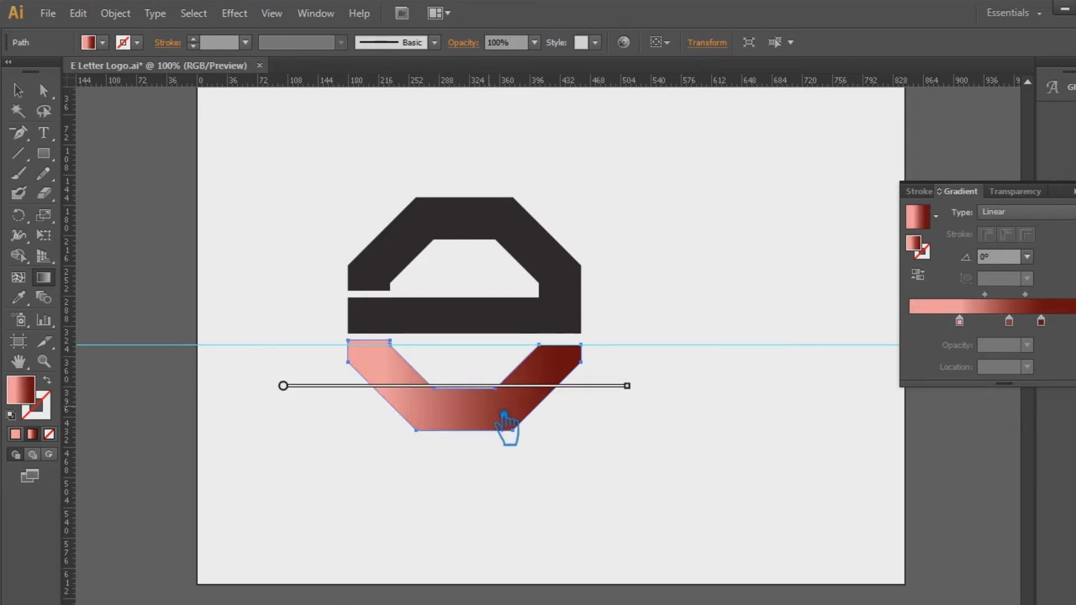
left_click_drag(404, 413, 372, 415)
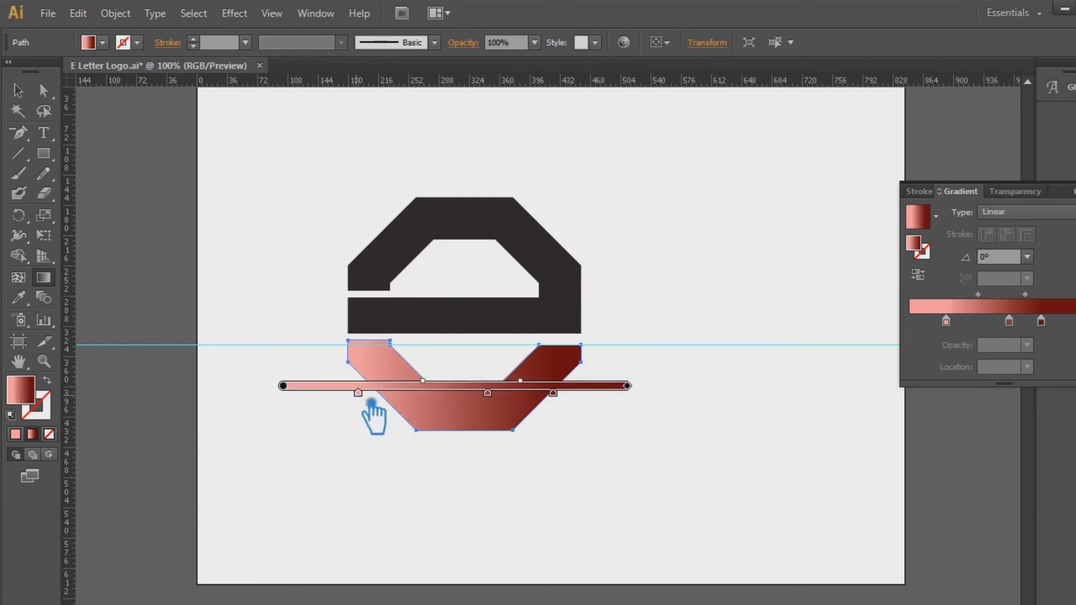
Copy the lower ring piece's pink-to-dark-red gradient onto the upper ring piece with the Eyedropper.
left_click(668, 505)
left_click(577, 295)
left_click(18, 298)
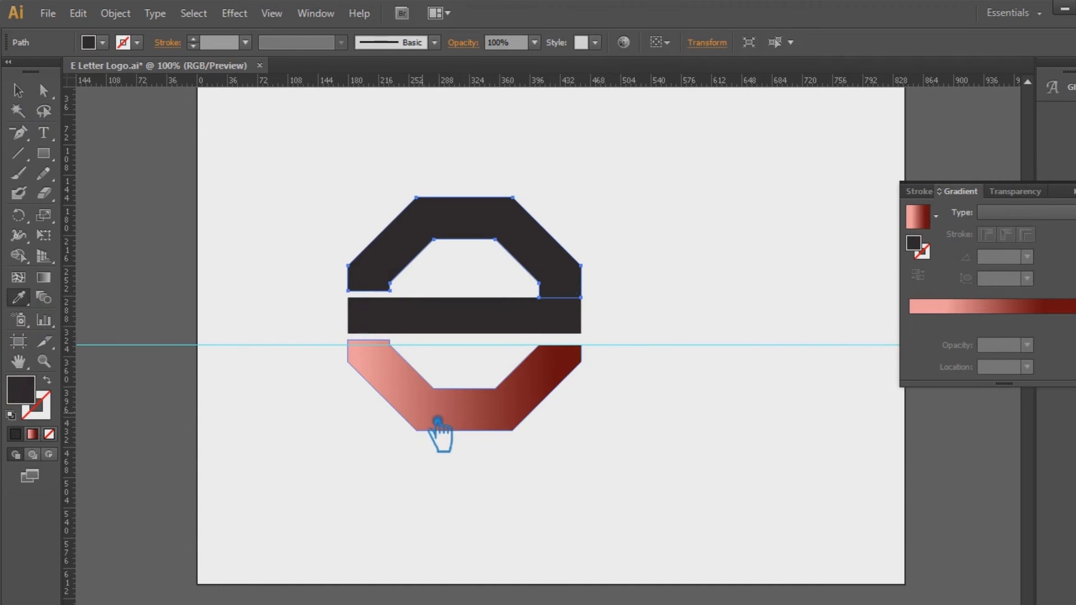
left_click(438, 421)
left_click(18, 91)
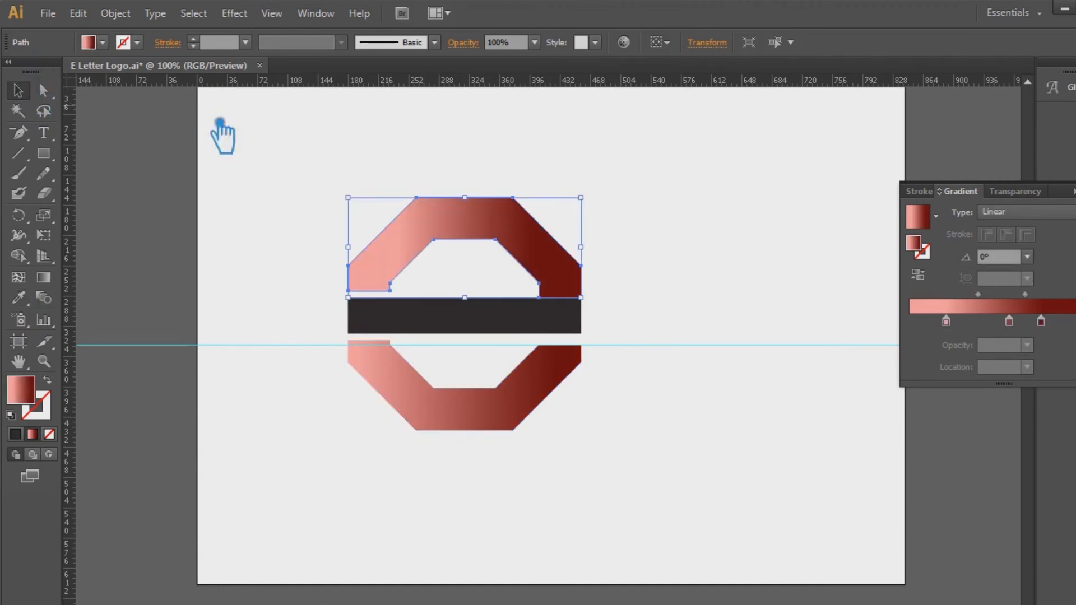
Copy the upper ring piece's gradient onto the central bar with the Eyedropper.
left_click(728, 273)
left_click(519, 328)
left_click(18, 298)
left_click(566, 259)
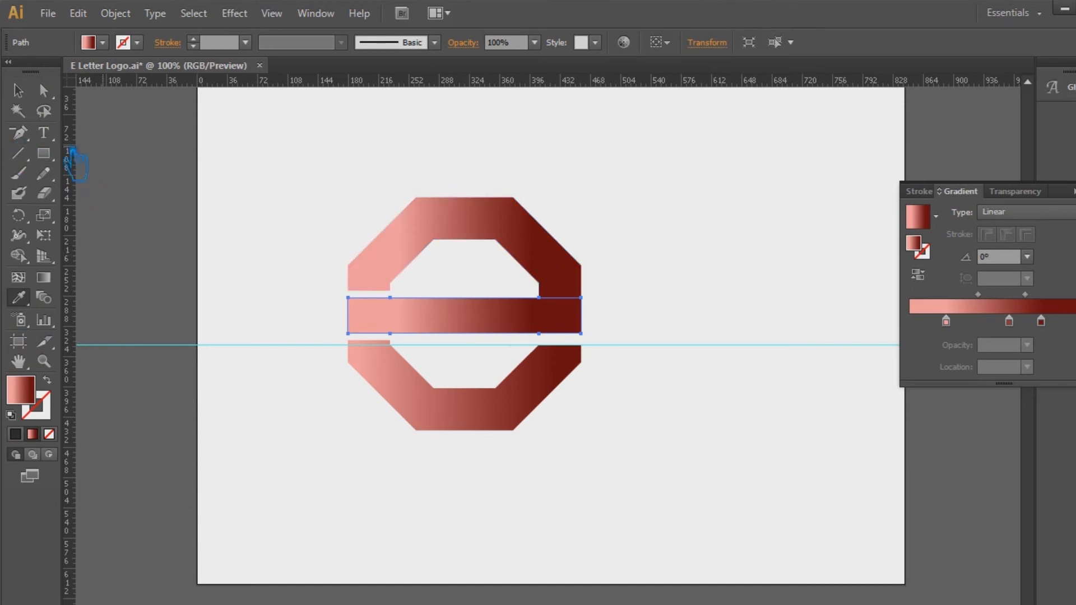
Rearrange the central bar's gradient stops so the colour runs from dark red to pink, opposite to the ring.
left_click_drag(1009, 321, 941, 321)
left_click_drag(1042, 321, 874, 330)
left_click_drag(947, 321, 1052, 322)
left_click(960, 322)
left_click_drag(960, 321, 1012, 335)
left_click_drag(940, 322, 956, 322)
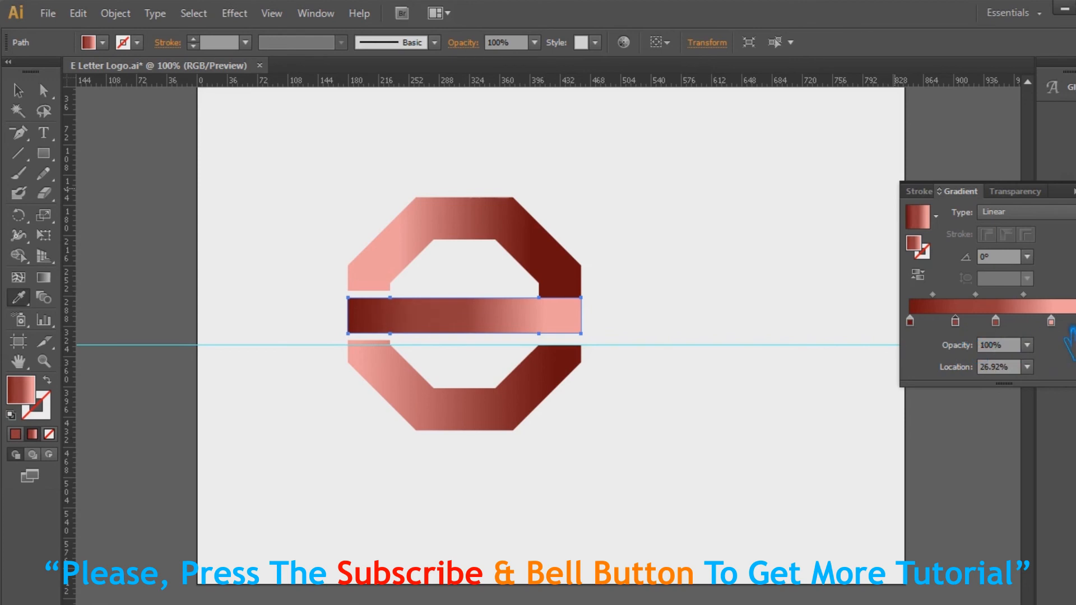
Move the bar's pink stop to location 100% and remove the extra mid-tone stop nearest the dark end.
left_click_drag(1052, 322, 1075, 322)
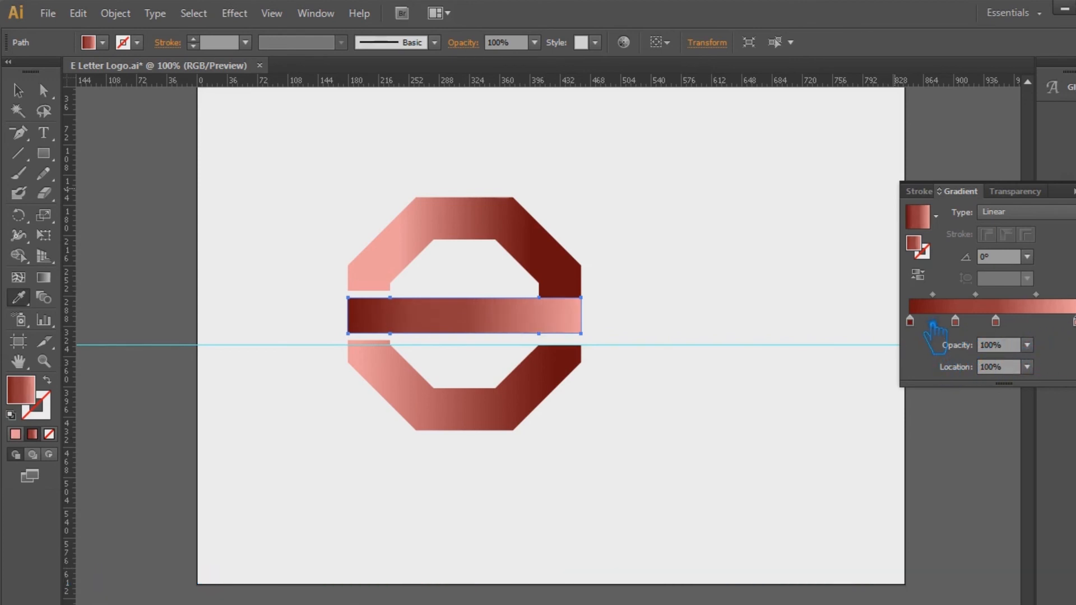
left_click_drag(998, 324, 975, 349)
left_click_drag(970, 333, 970, 350)
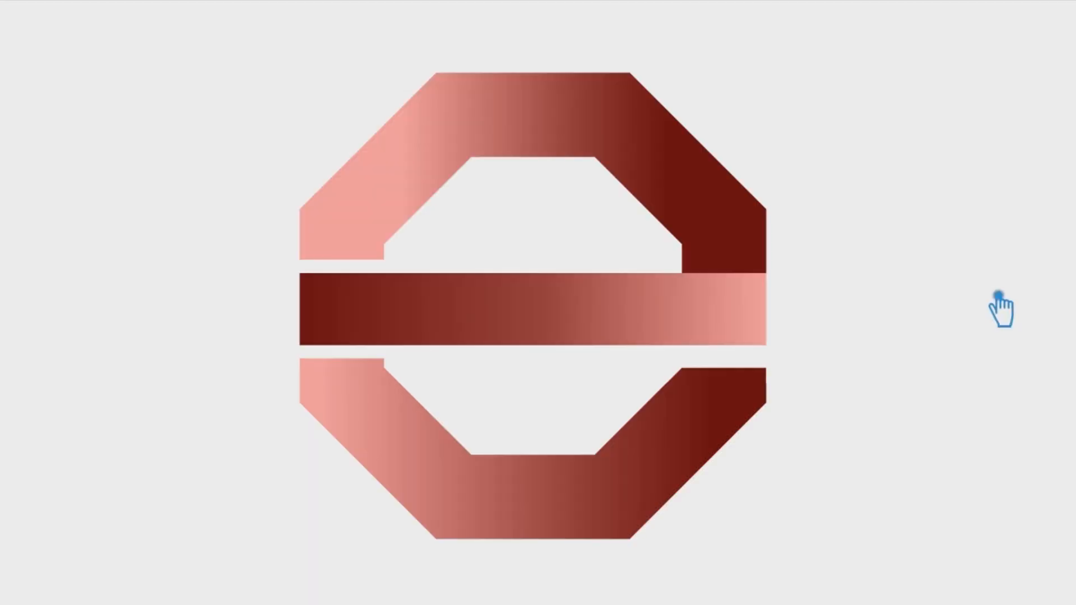